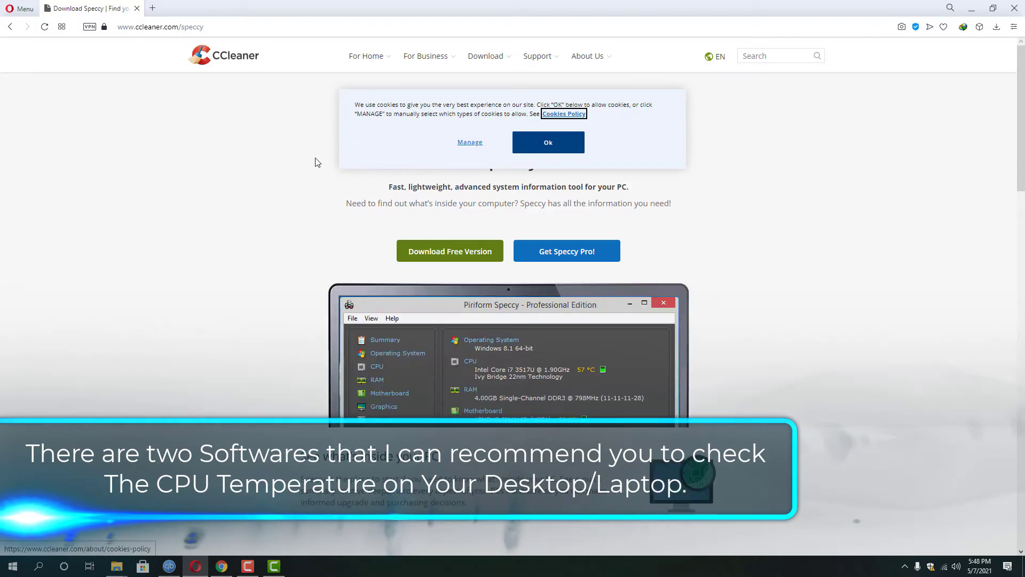
- Download the free version of Speccy from the CCleaner site and place its installer on the desktop
scroll(459, 241, "down", 15)
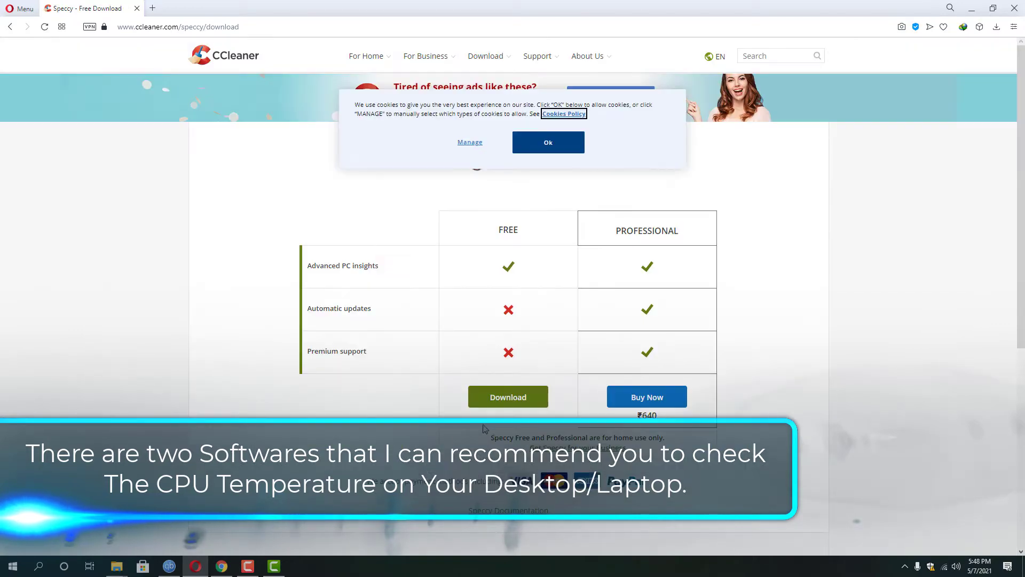
left_click(508, 396)
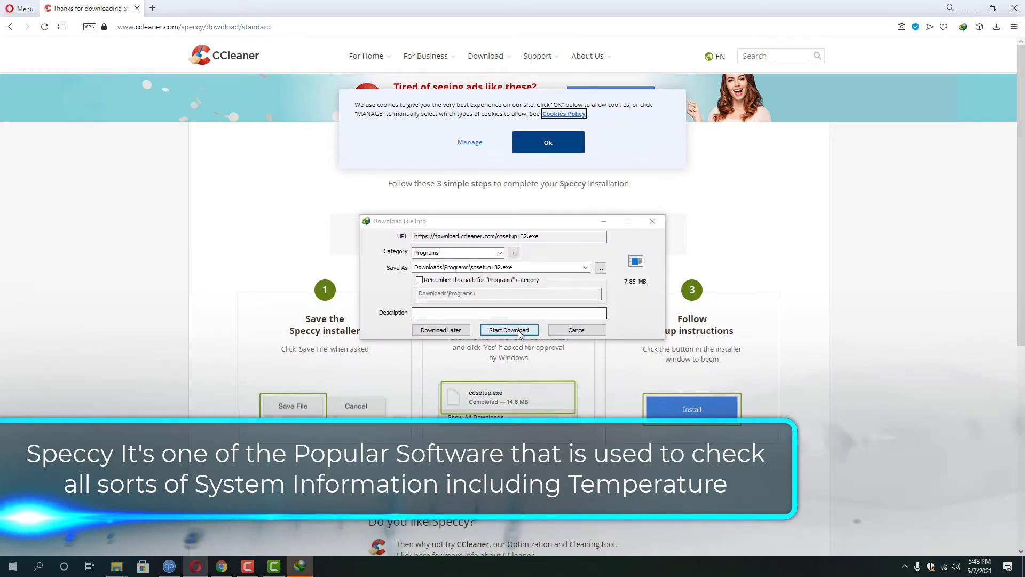
left_click(518, 330)
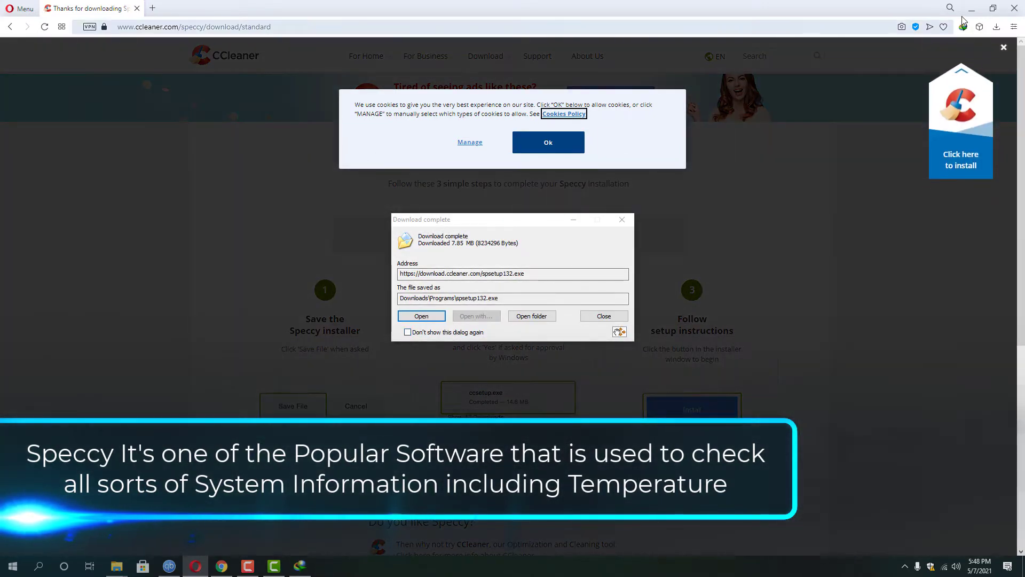
left_click(969, 15)
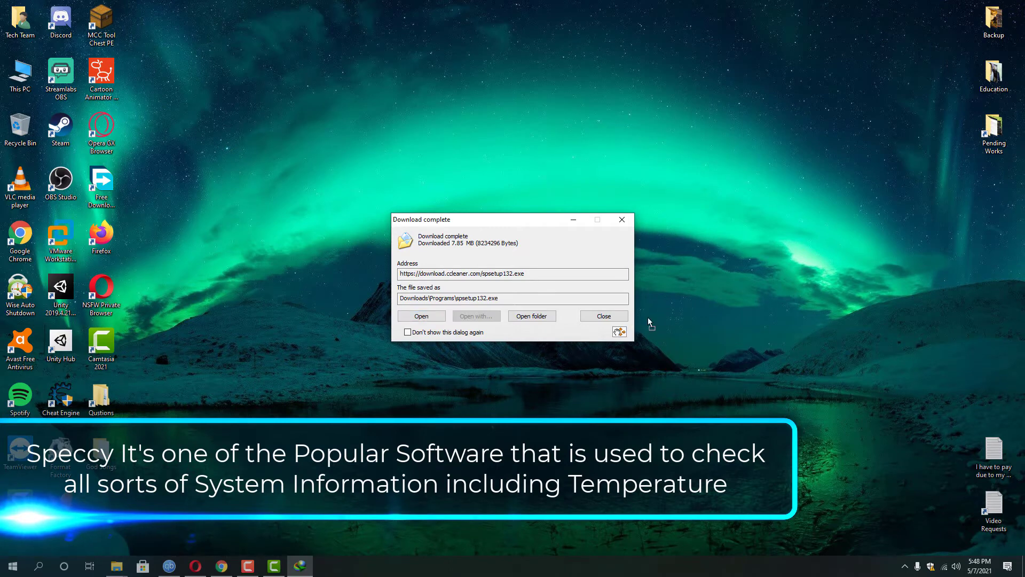
left_click_drag(648, 317, 476, 291)
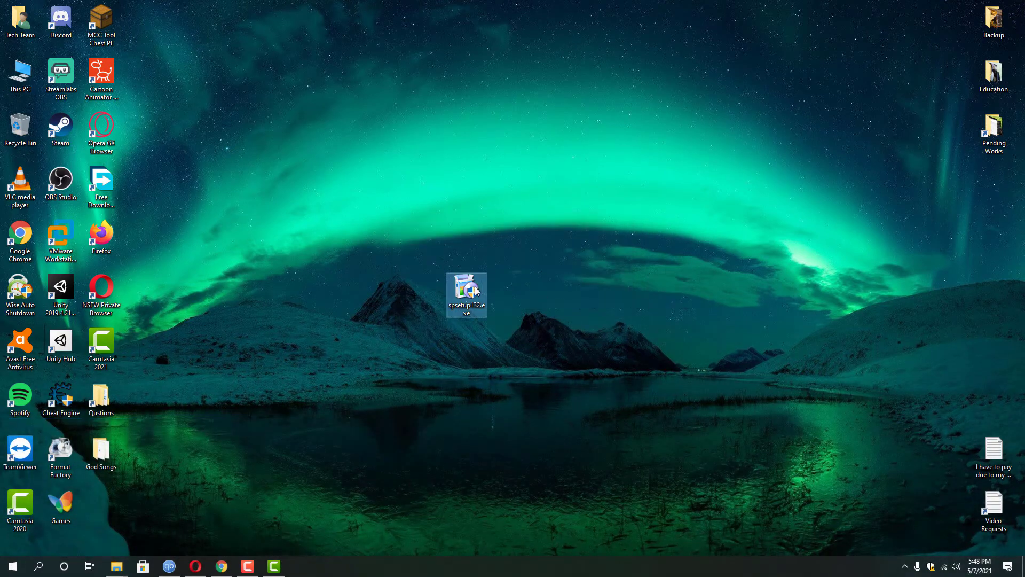
- Run the spsetup132.exe installer, install Speccy v1.32 and launch it
right_click(475, 291)
left_click(494, 271)
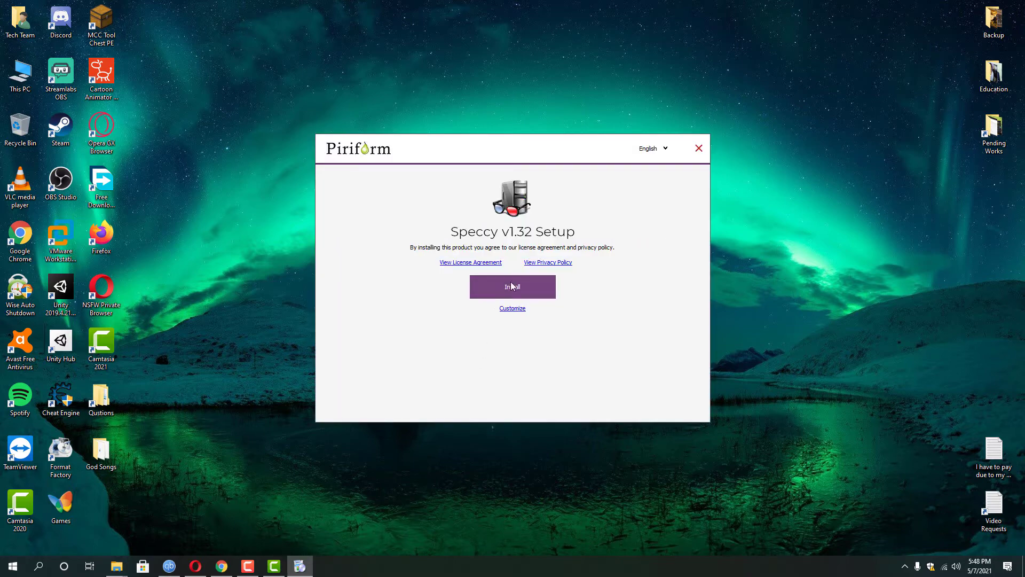
left_click(522, 284)
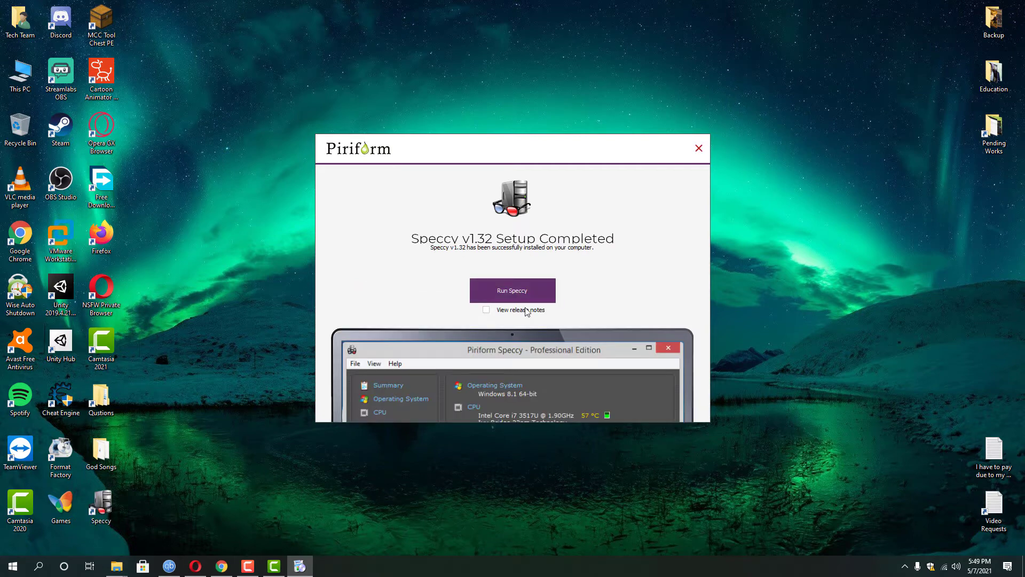
left_click(512, 290)
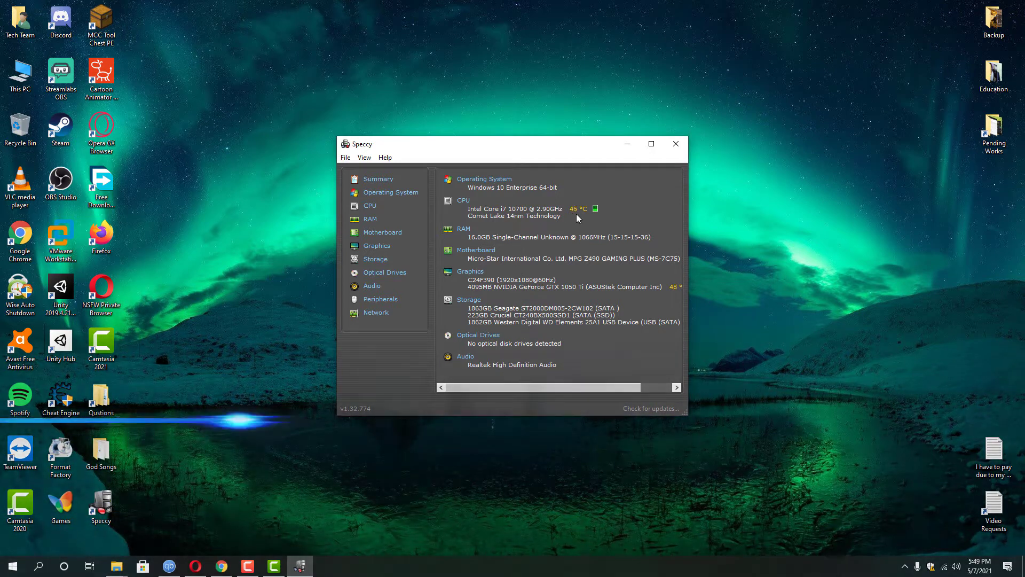
left_click(364, 157)
left_click(391, 193)
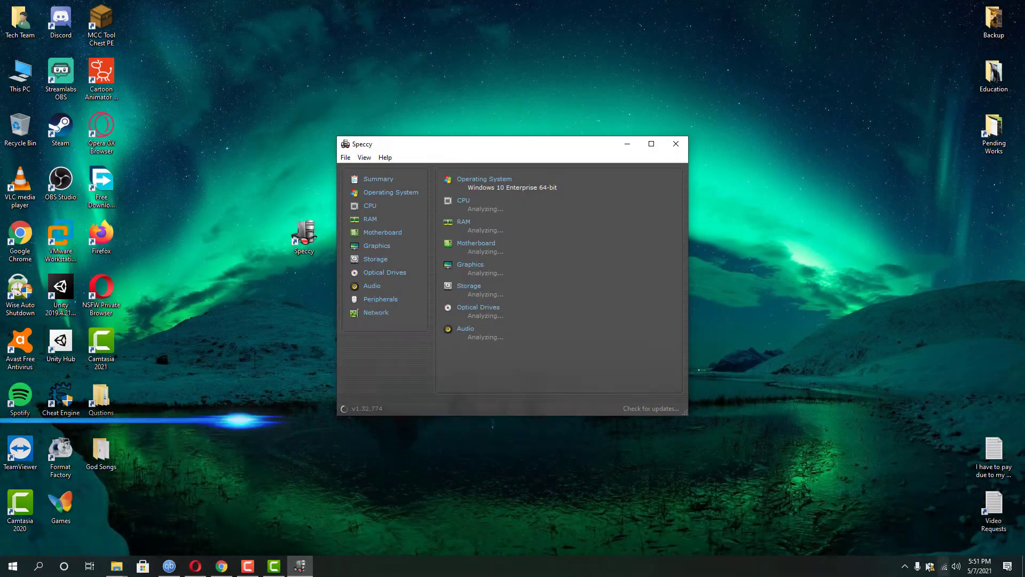
left_click(905, 568)
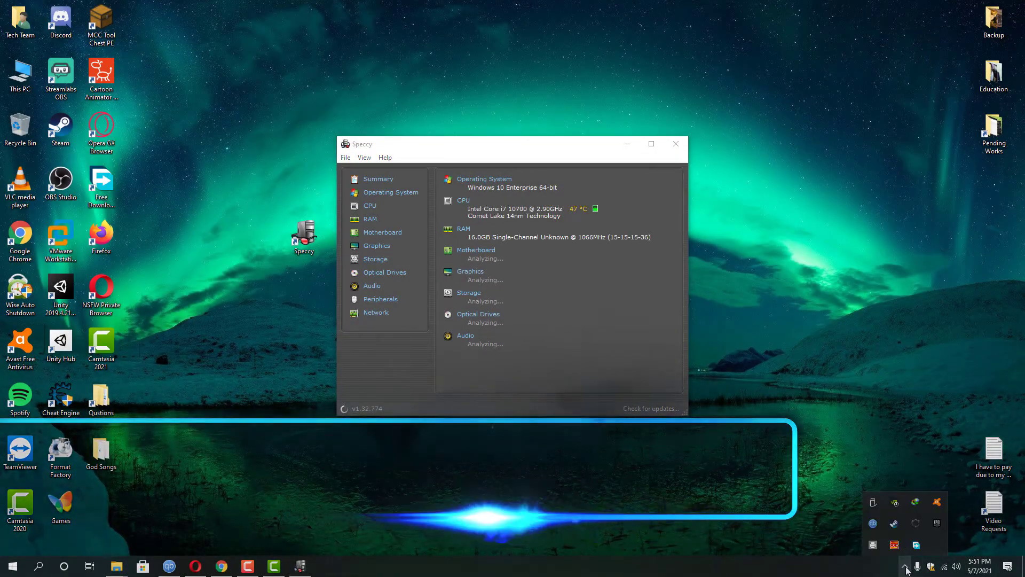
left_click(904, 567)
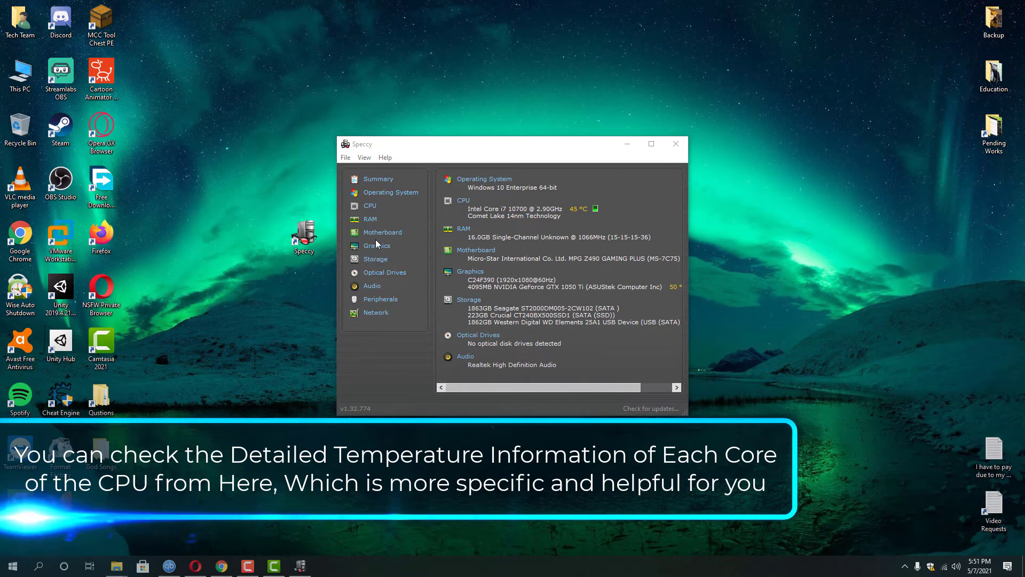
- Look over the operating system details and the summary, and open the detailed CPU information
left_click(390, 193)
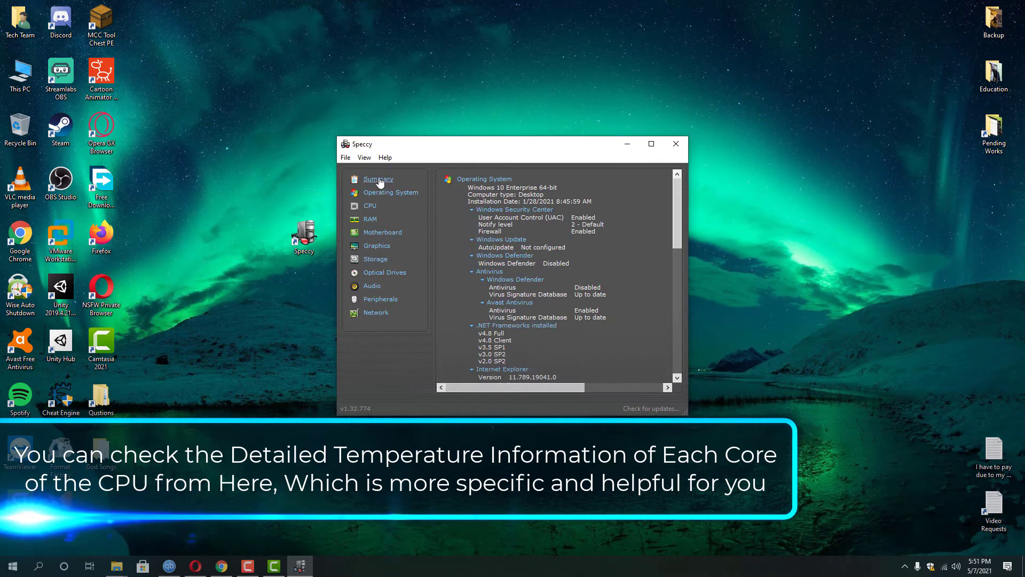
left_click(378, 179)
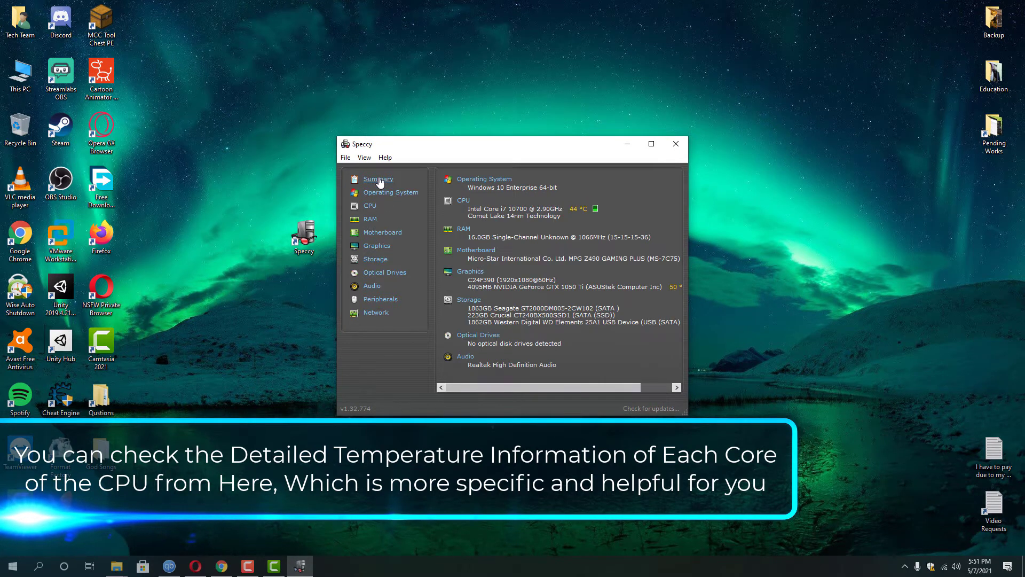
left_click(461, 202)
scroll(586, 319, "down", 4)
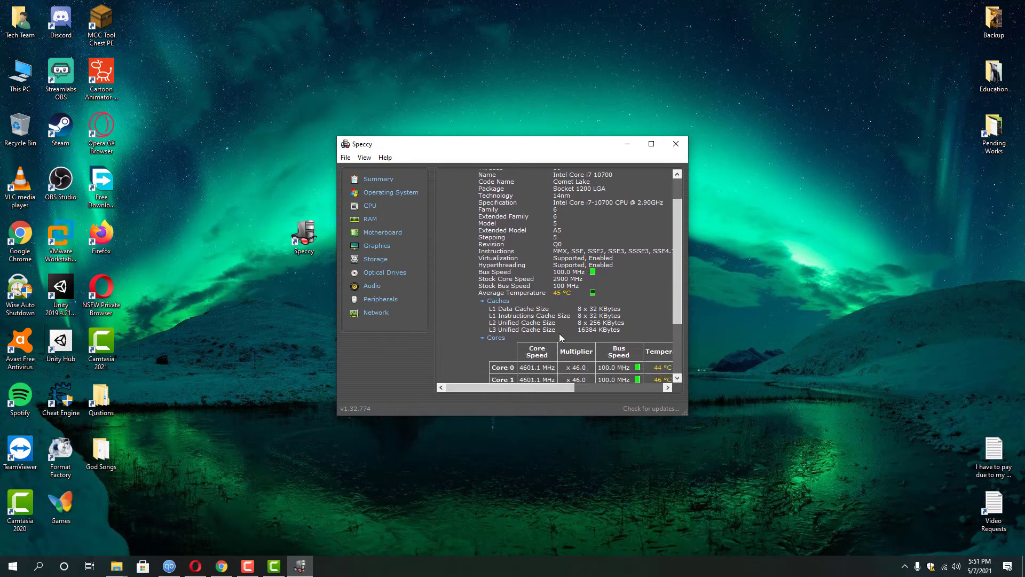
scroll(557, 334, "up", 4)
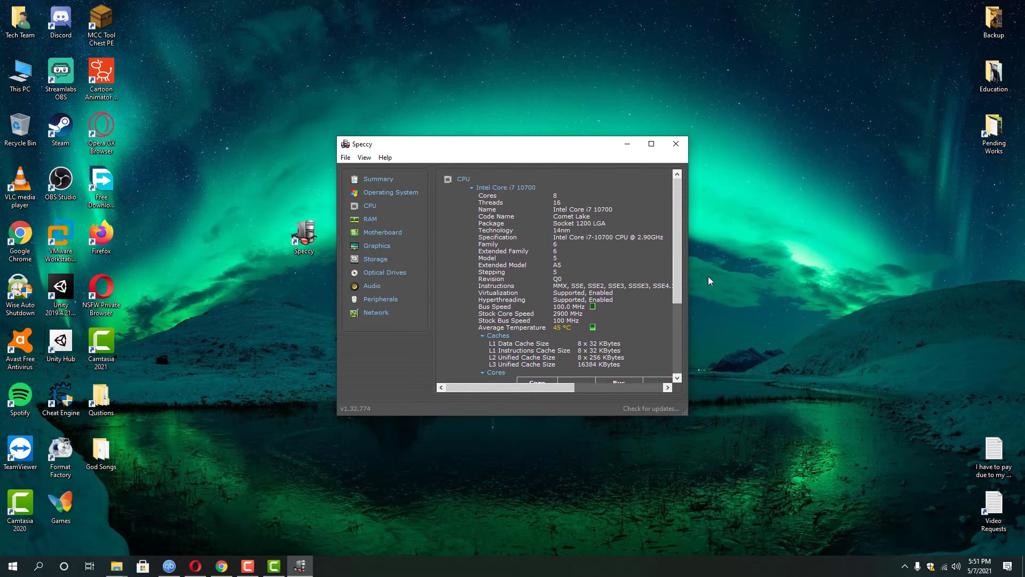
- Widen the Speccy window and examine the temperature of each CPU core in the Cores table
left_click_drag(692, 288, 876, 331)
scroll(598, 332, "down", 3)
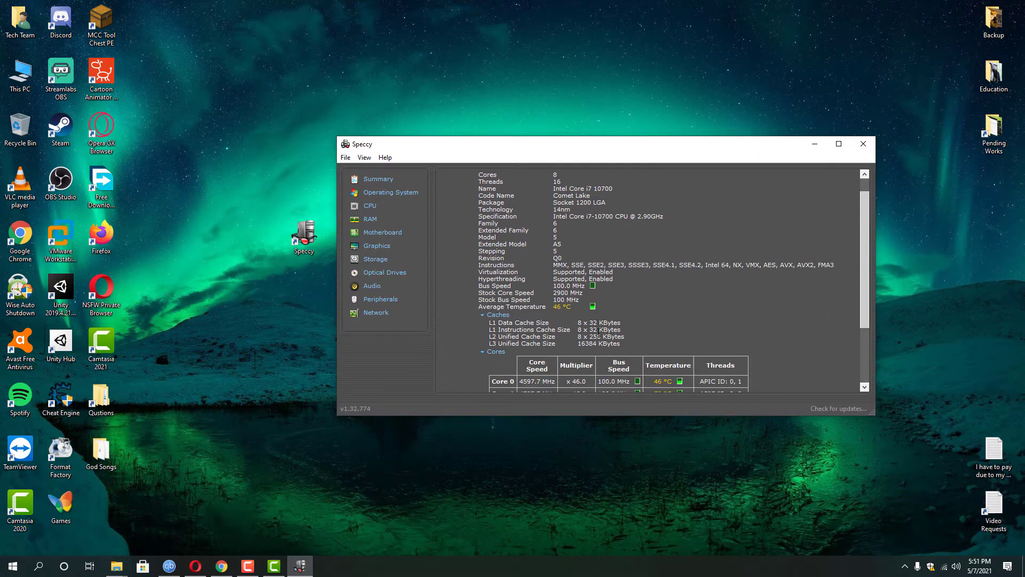
scroll(598, 332, "down", 3)
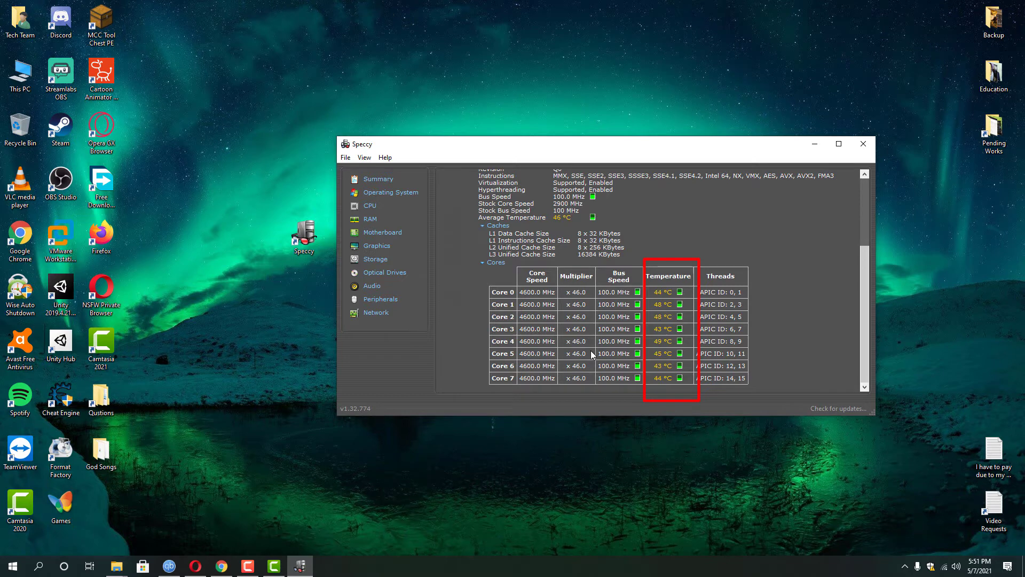
scroll(591, 350, "up", 3)
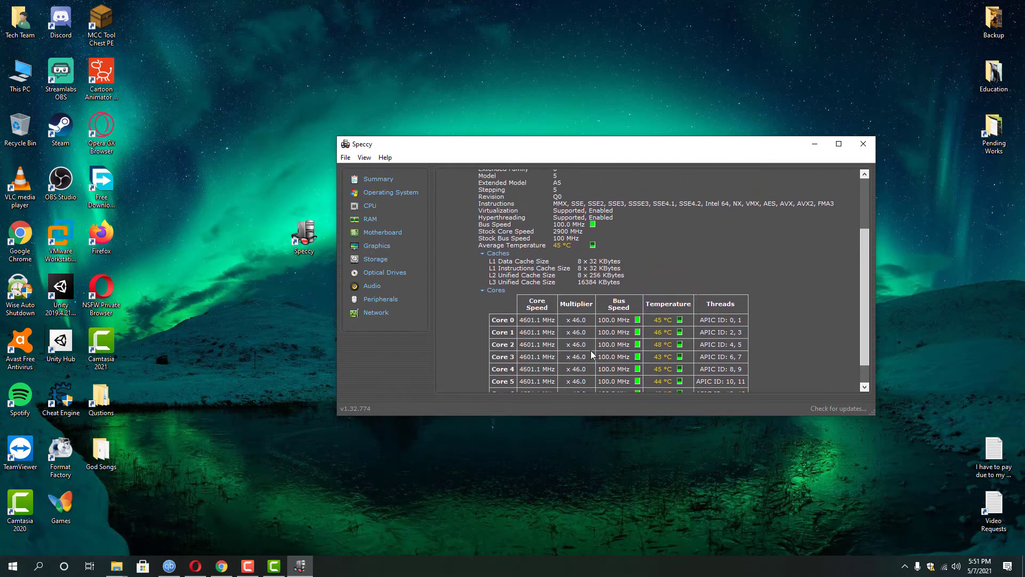
scroll(590, 351, "down", 3)
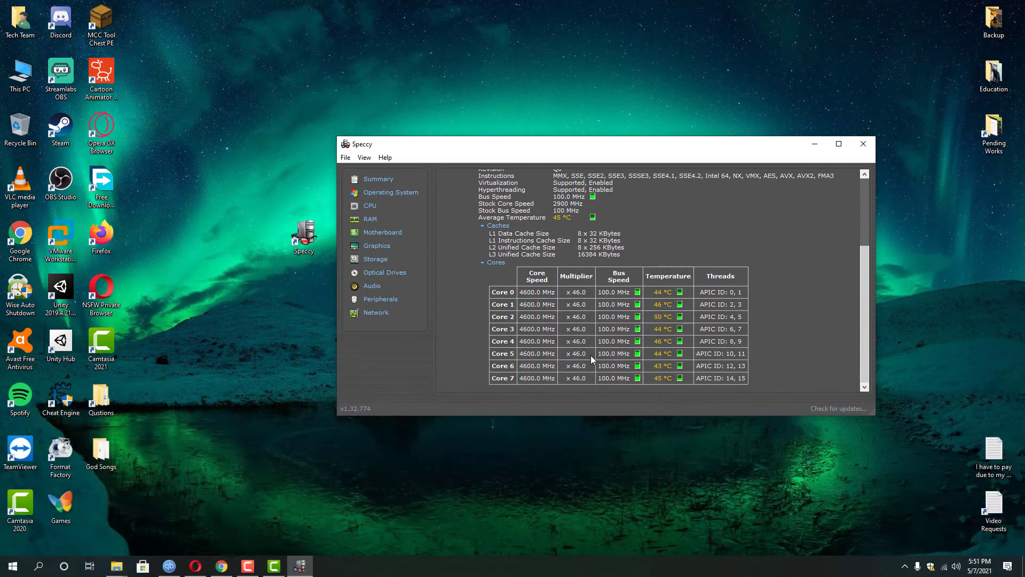
scroll(534, 310, "up", 3)
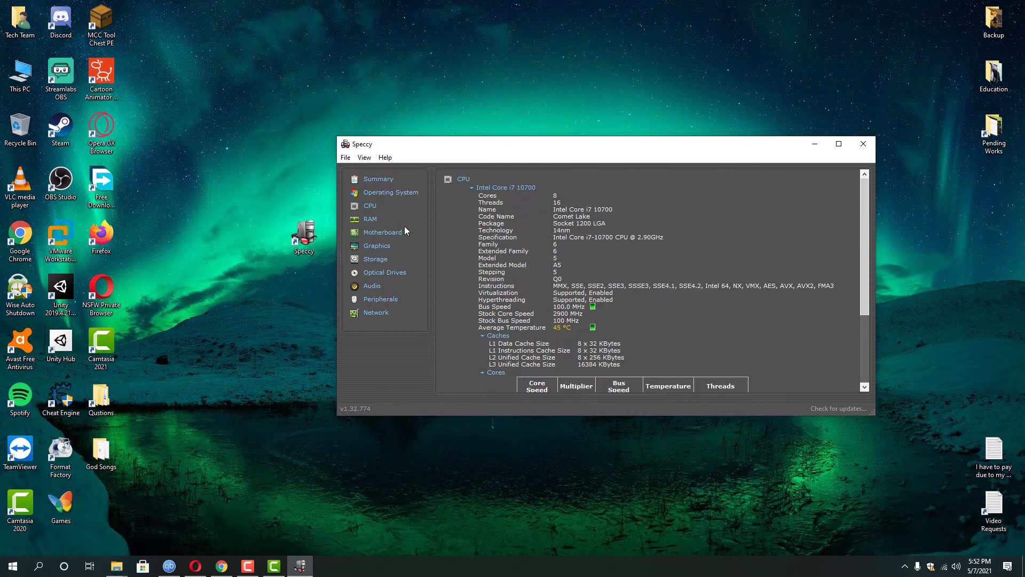
- Open the graphics details and check the graphics card's temperature
left_click(384, 245)
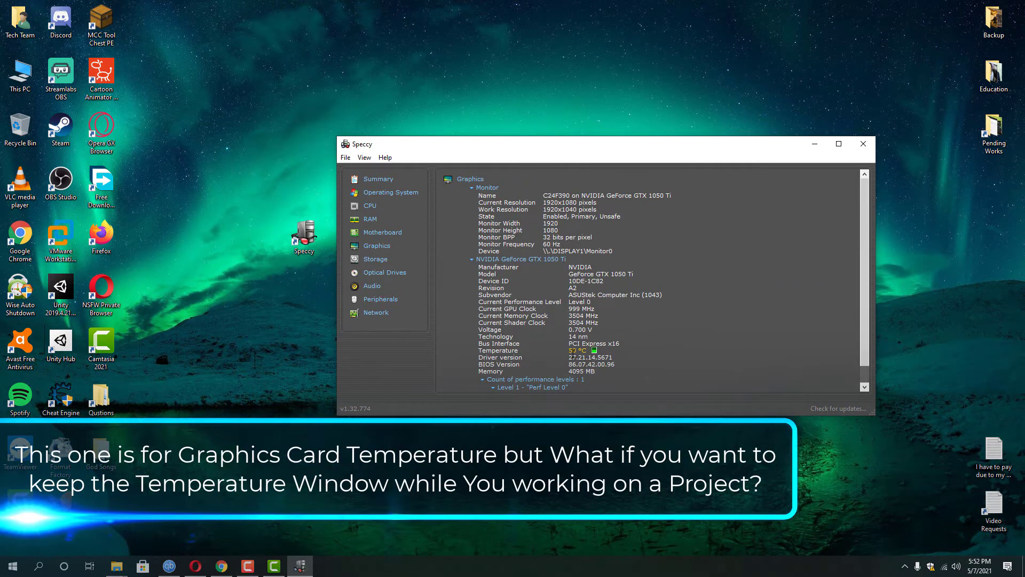
scroll(571, 350, "down", 1)
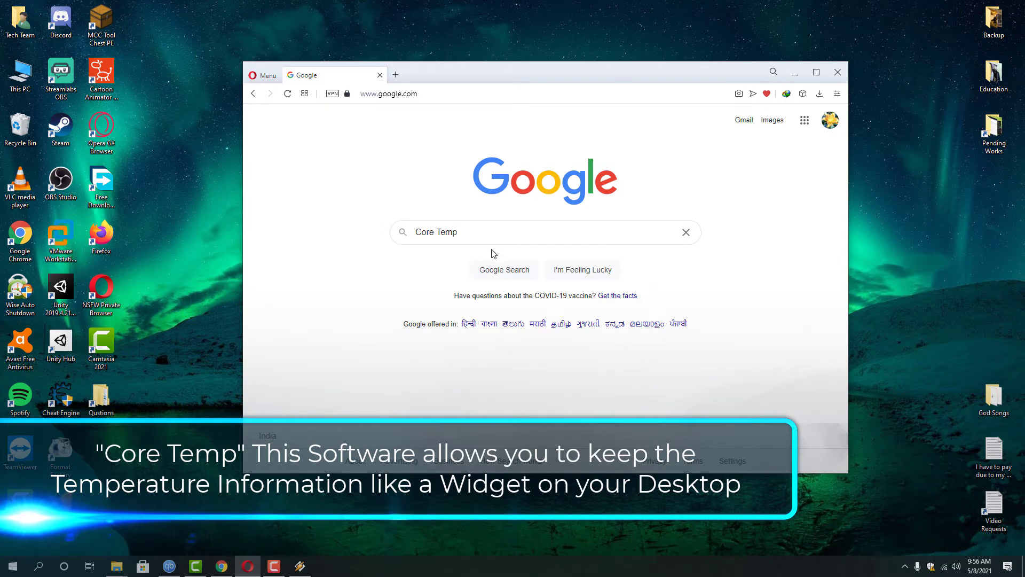
- Search Google for "Core Temp" and download the Core Temp 1.17.1 installer from the ALCPU site
left_click(501, 269)
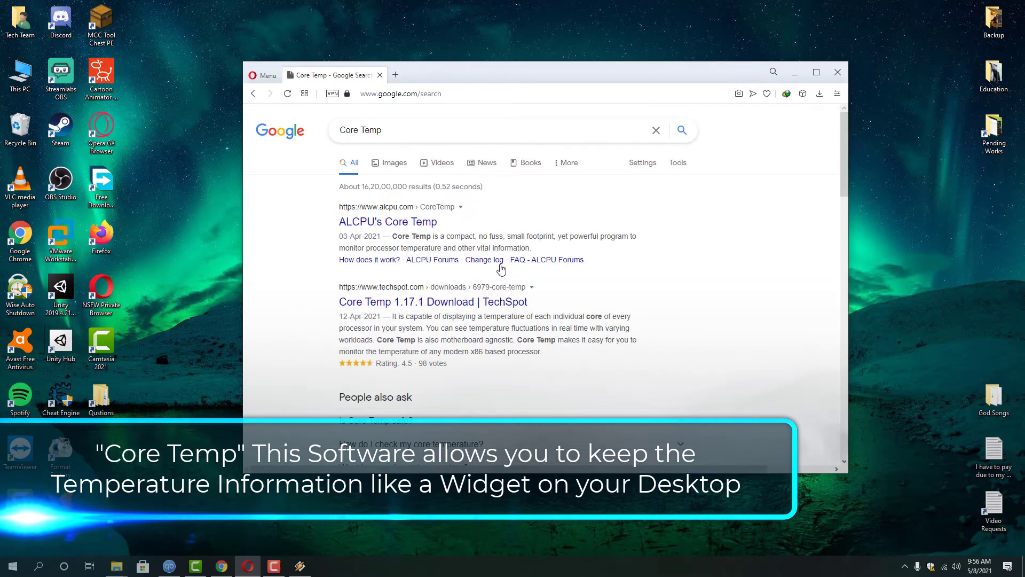
left_click(420, 231)
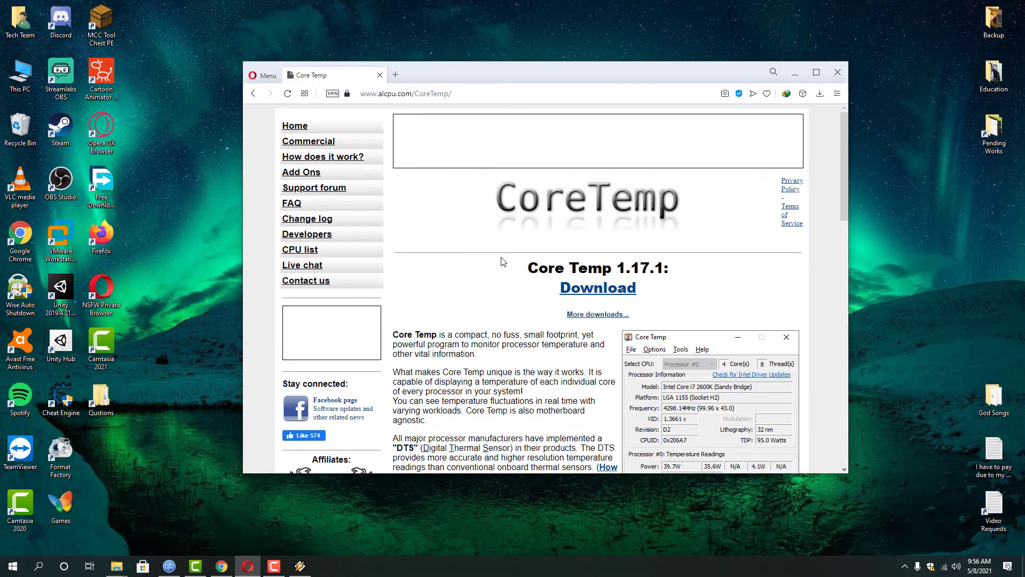
left_click(591, 293)
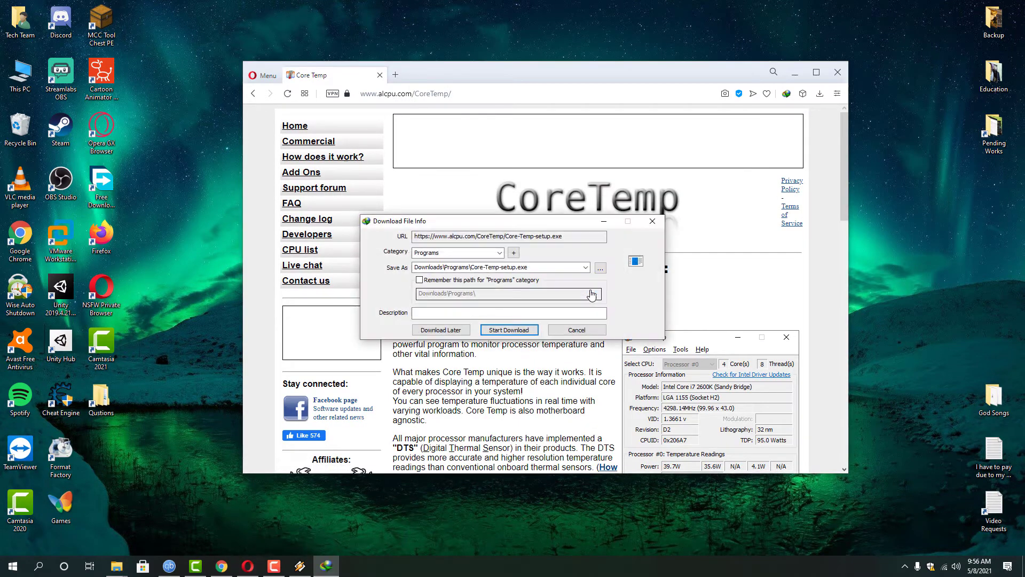
left_click(521, 330)
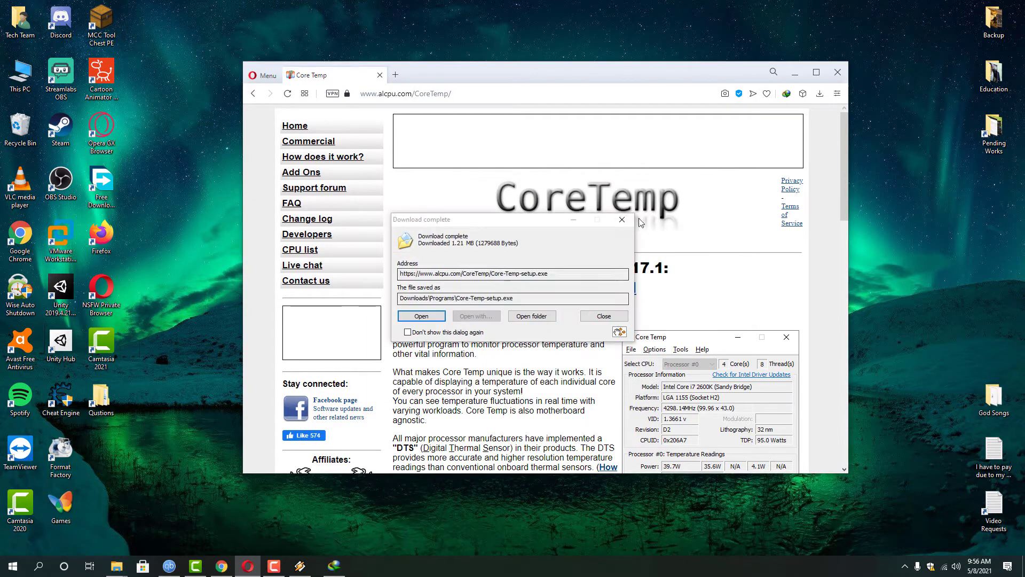
- Put the downloaded Core Temp installer on the desktop, clearing the browser and the download dialog out of the way
left_click(793, 77)
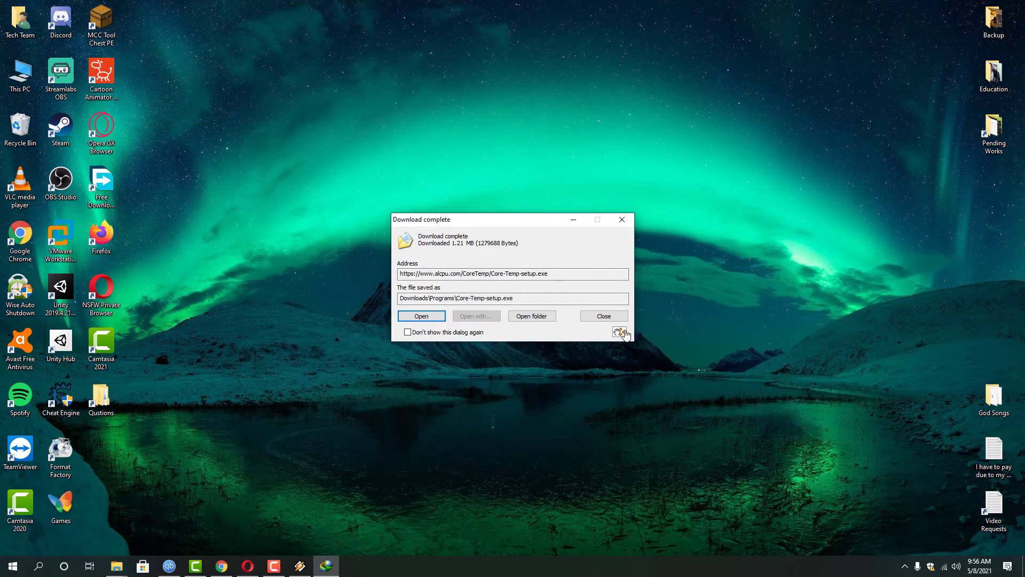
left_click_drag(620, 332, 351, 279)
left_click(593, 317)
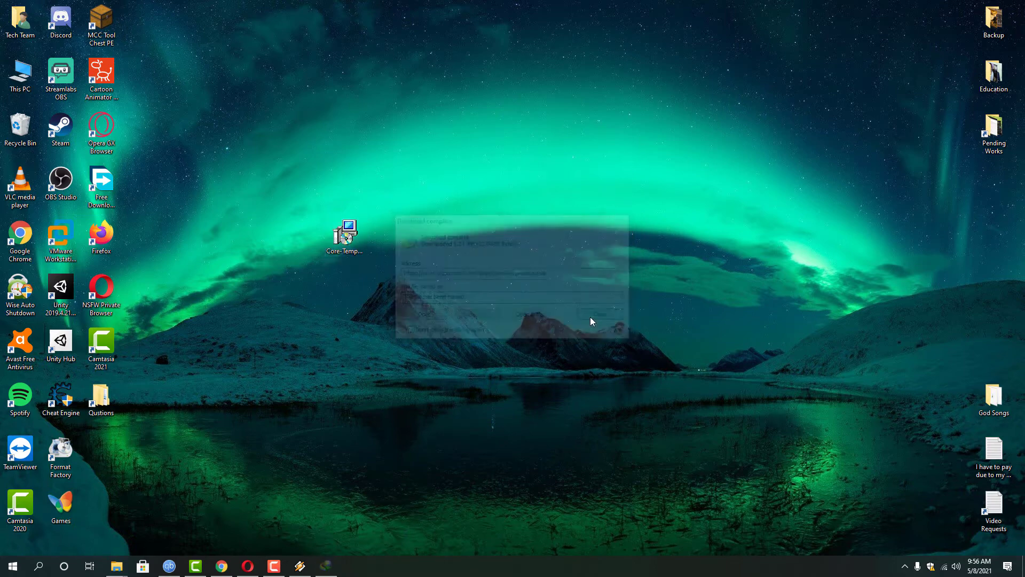
left_click_drag(345, 237, 466, 243)
- Run the Core Temp installer, accept the license agreement and continue to the additional tasks page
right_click(466, 259)
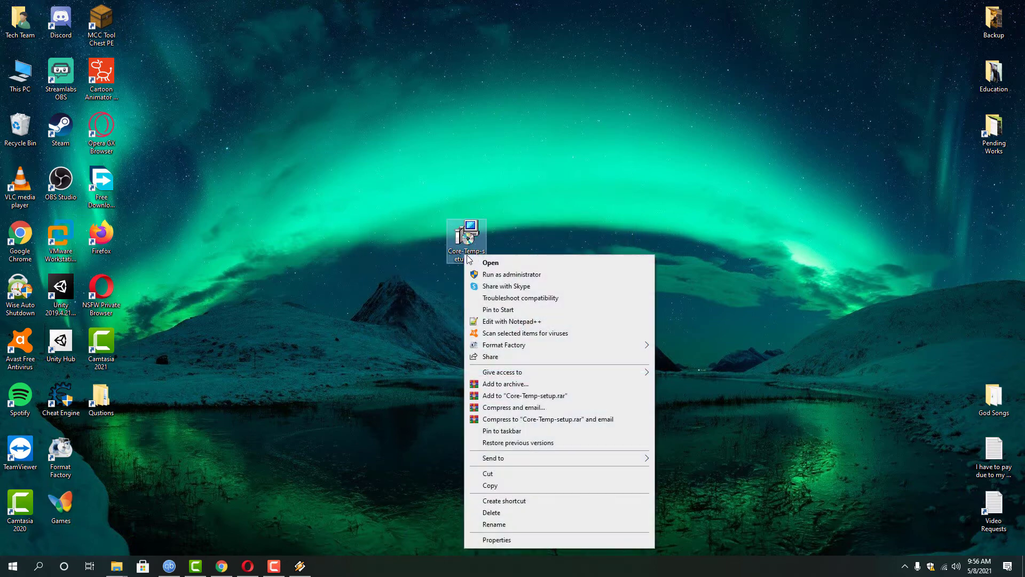
left_click(472, 262)
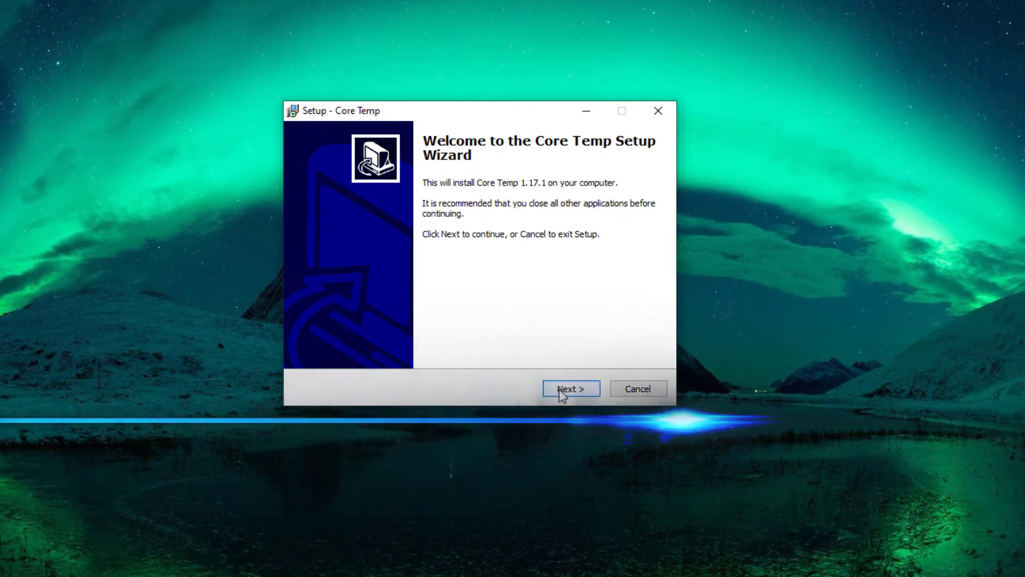
left_click(560, 389)
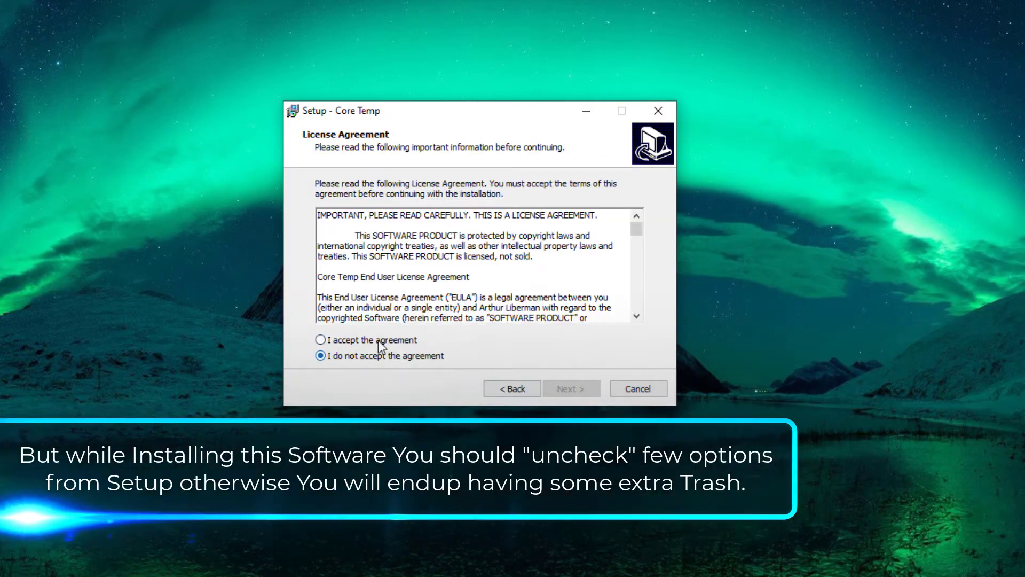
left_click(377, 340)
left_click(573, 387)
left_click(575, 386)
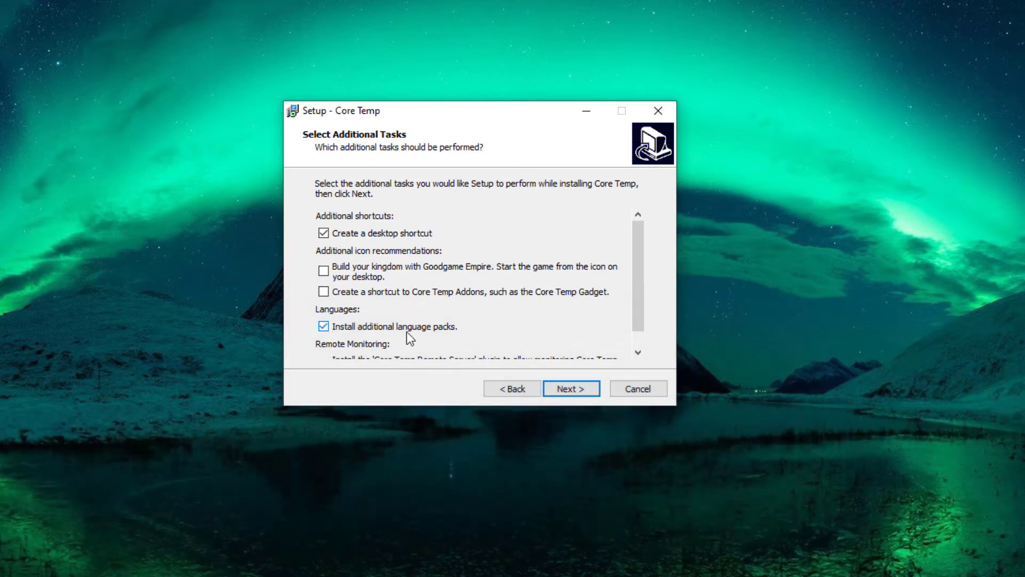
- Deselect the additional language packs among the setup tasks, leaving only the desktop shortcut selected
scroll(406, 333, "down", 1)
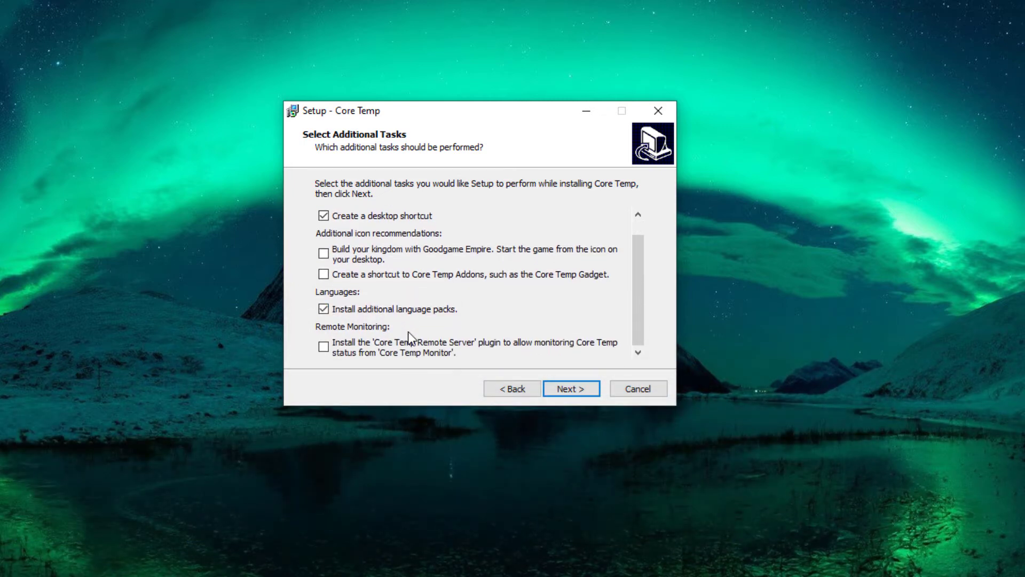
left_click(326, 310)
scroll(389, 326, "up", 1)
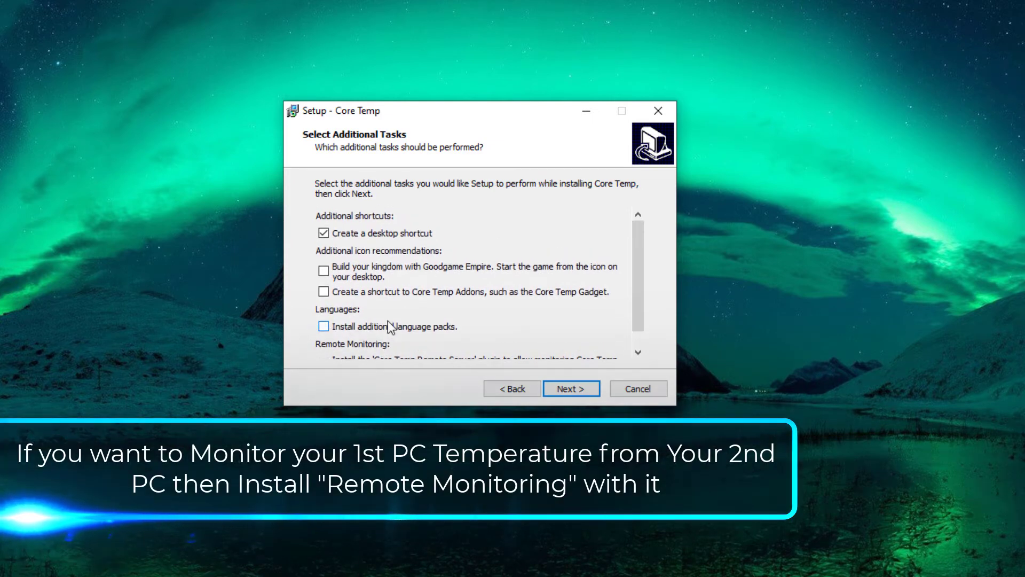
scroll(388, 323, "down", 1)
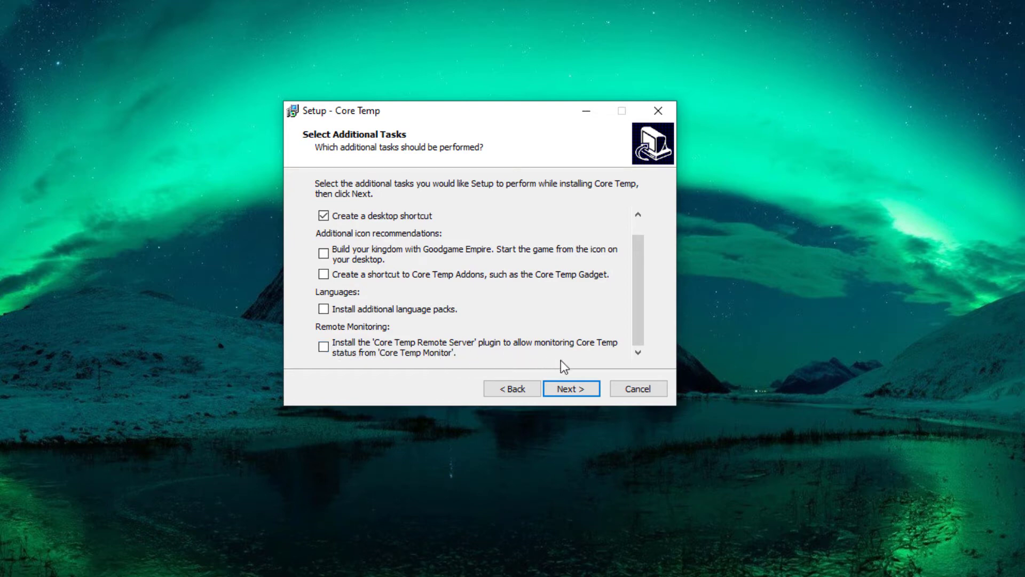
- Install Core Temp and finish the setup with the readme option deselected and Launch Core Temp left selected
left_click(567, 385)
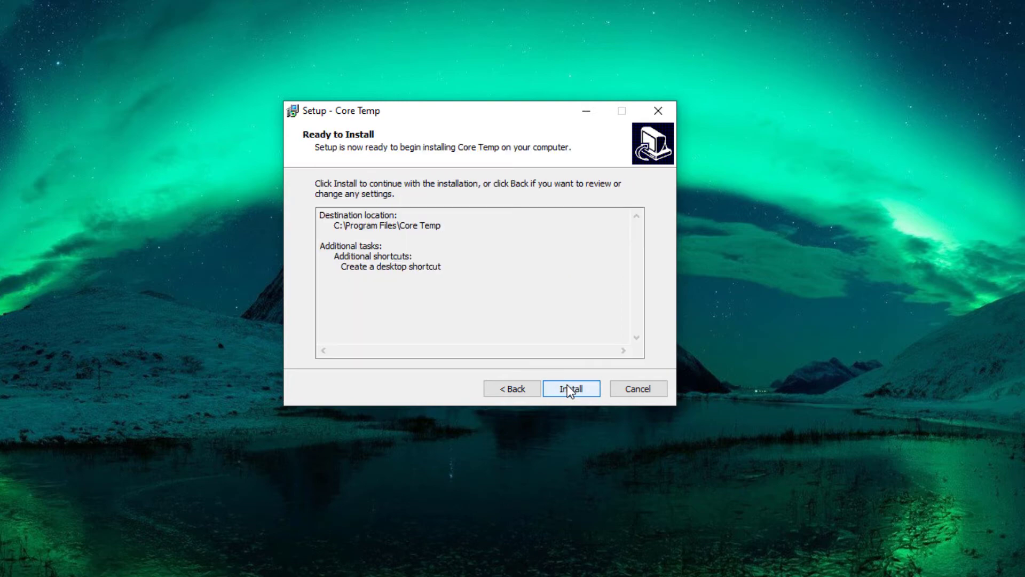
left_click(567, 385)
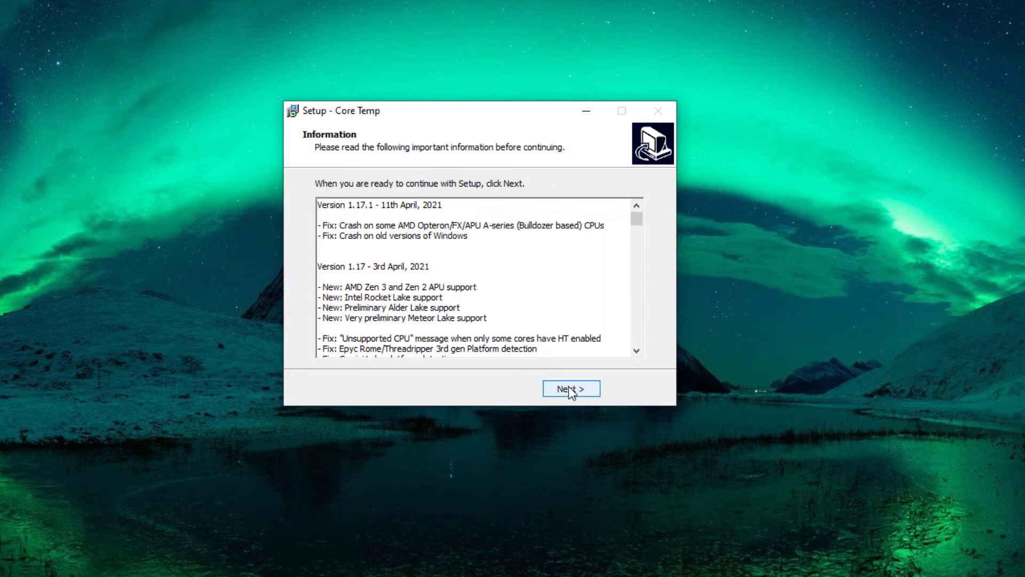
left_click(569, 386)
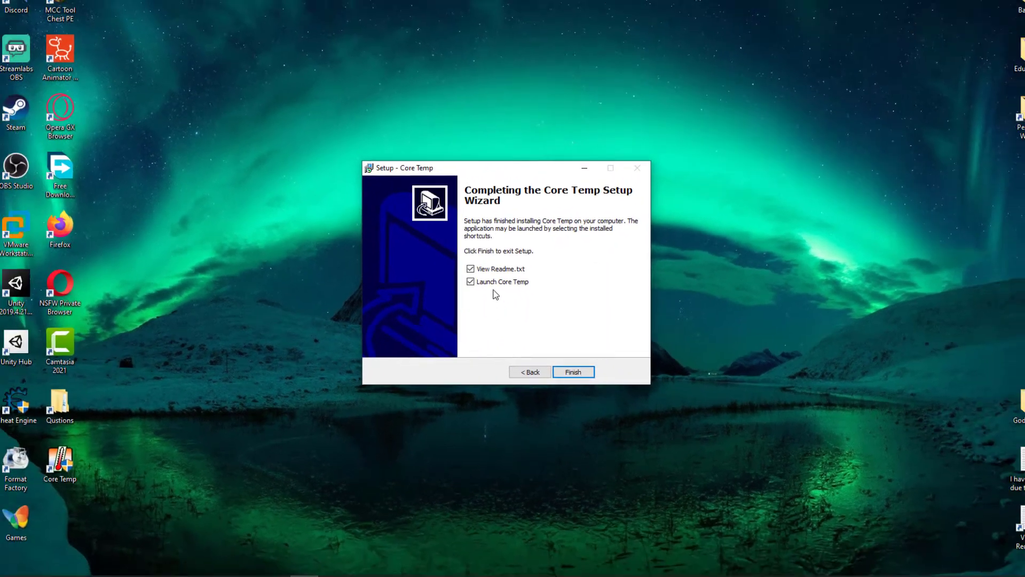
left_click(451, 252)
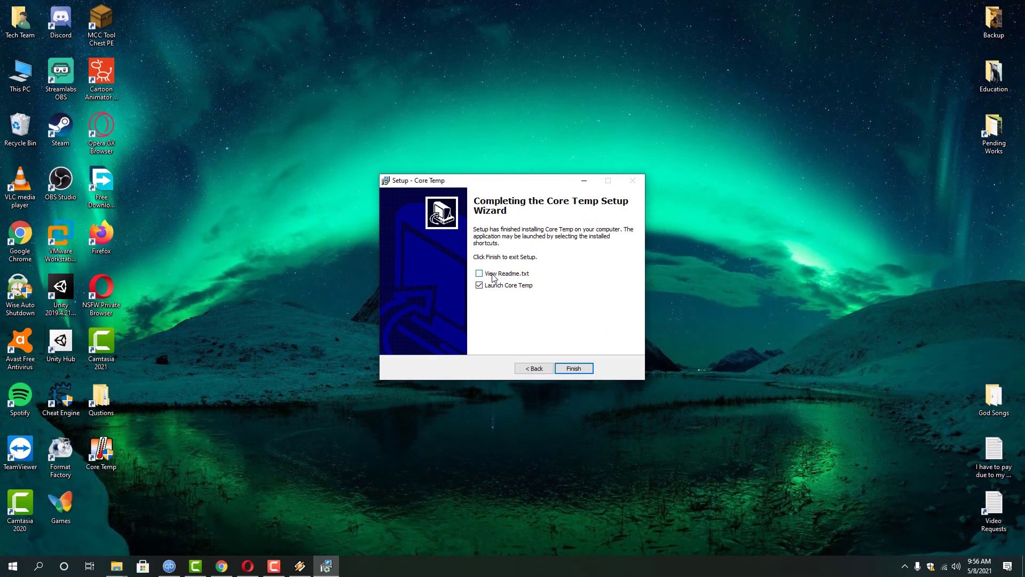
left_click(572, 368)
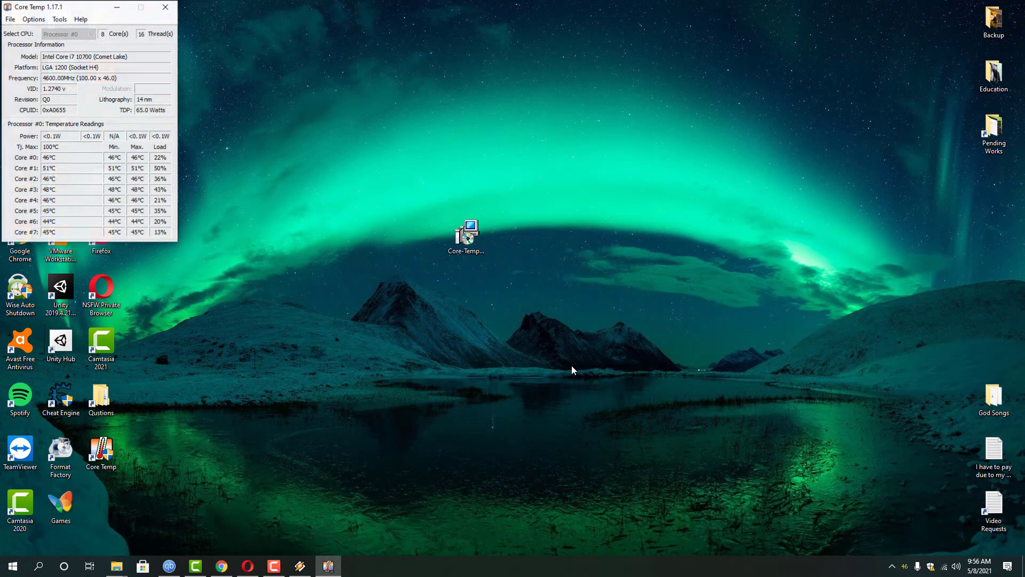
- Move the Core Temp window to the middle of the desktop and switch MiniMode on and back off
left_click_drag(76, 8, 494, 193)
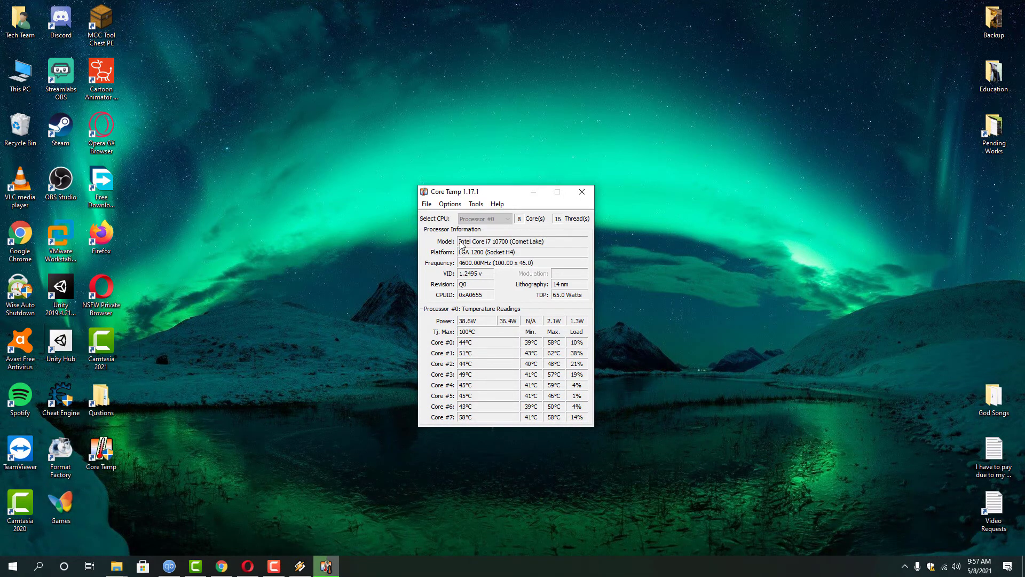
left_click(450, 205)
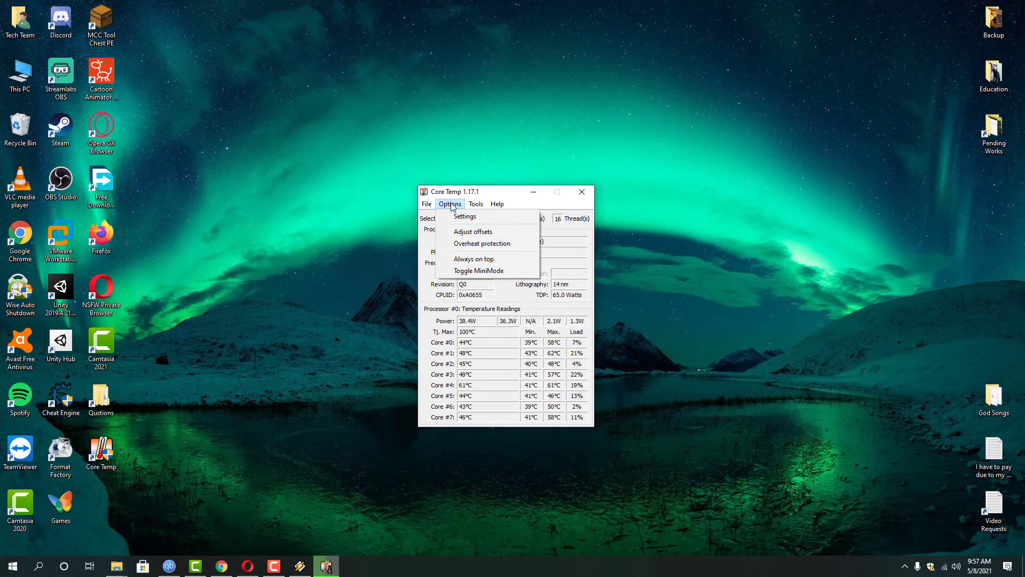
left_click(469, 270)
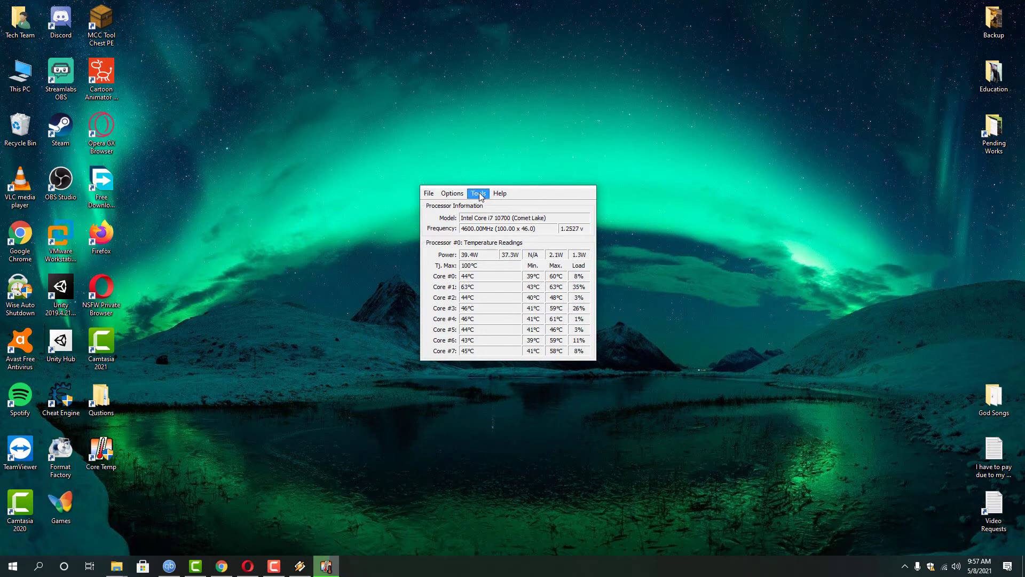
left_click(451, 193)
left_click(470, 263)
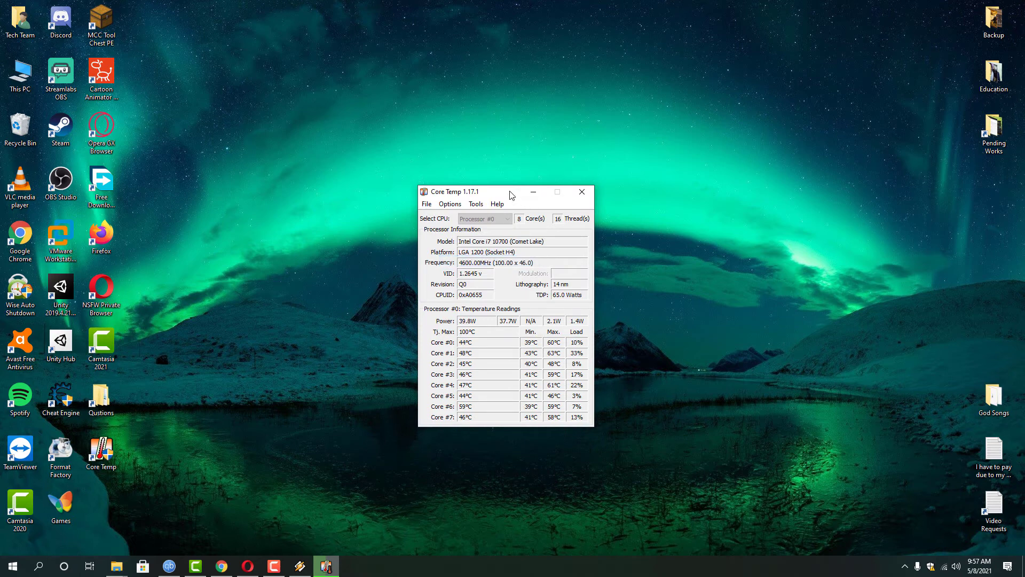
- Move the Core Temp window to the side of the desktop and enable both Always on top and MiniMode for it
left_click_drag(510, 195, 873, 143)
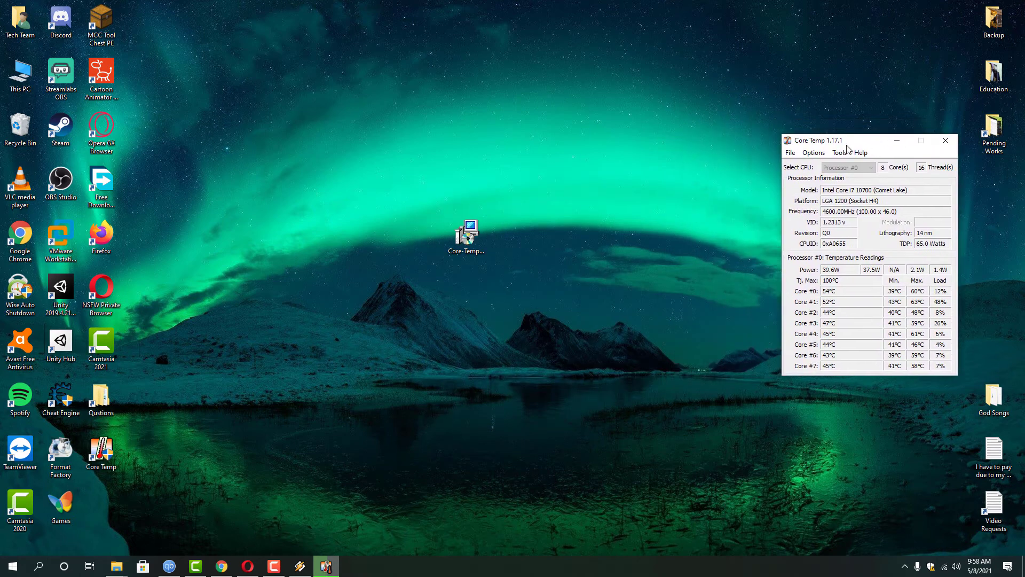
left_click(814, 153)
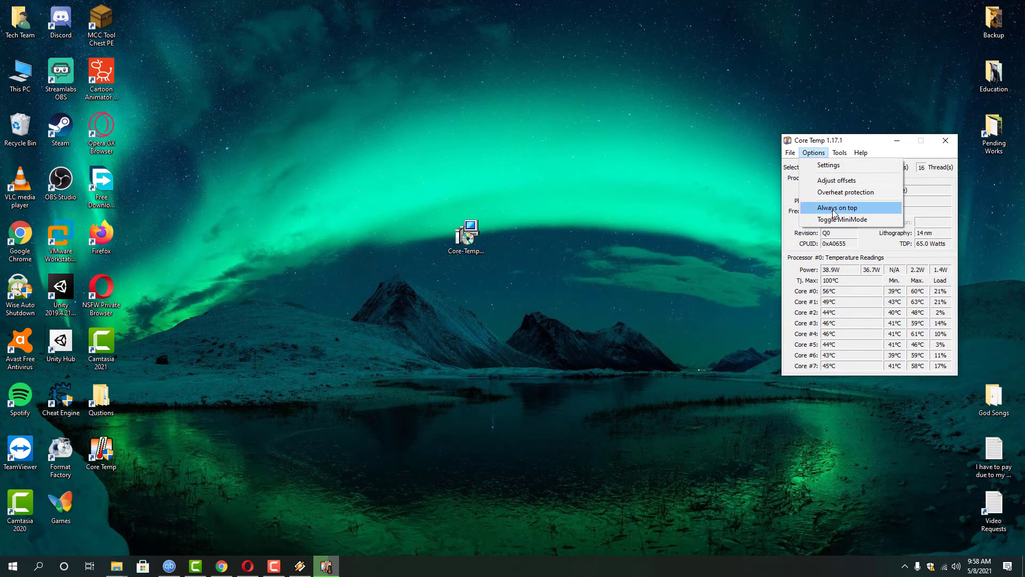
left_click(834, 208)
left_click(814, 153)
left_click(831, 218)
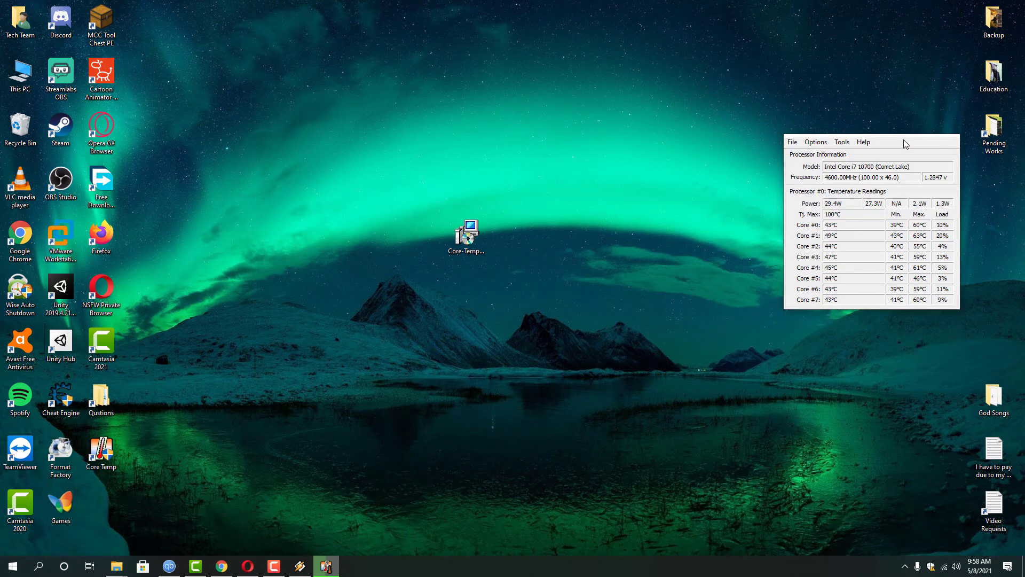
- Check Core Temp's always-on-top behaviour by refreshing the desktop, opening This PC as a smaller window and closing it again
left_click_drag(546, 199, 927, 379)
right_click(620, 323)
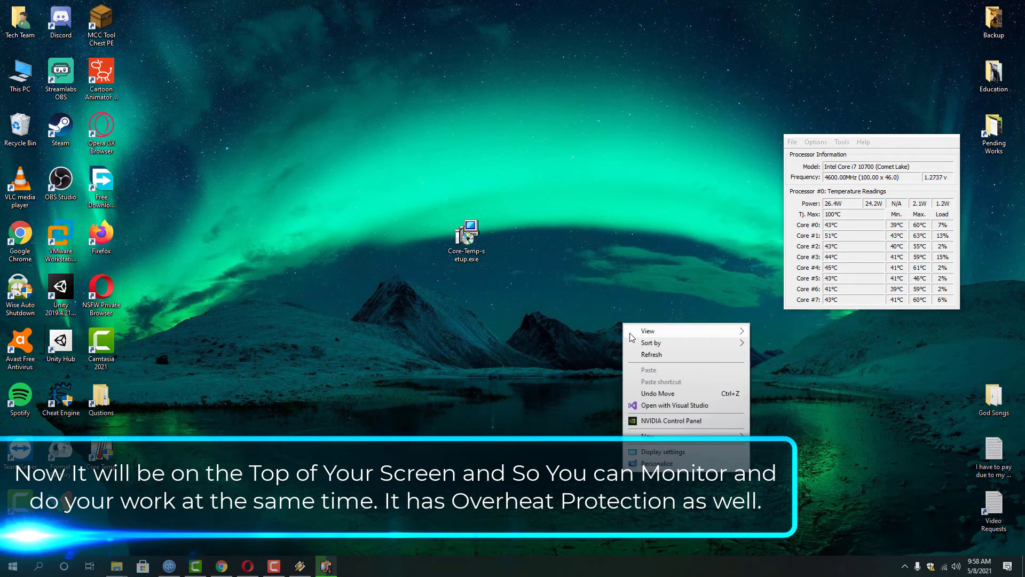
left_click(651, 354)
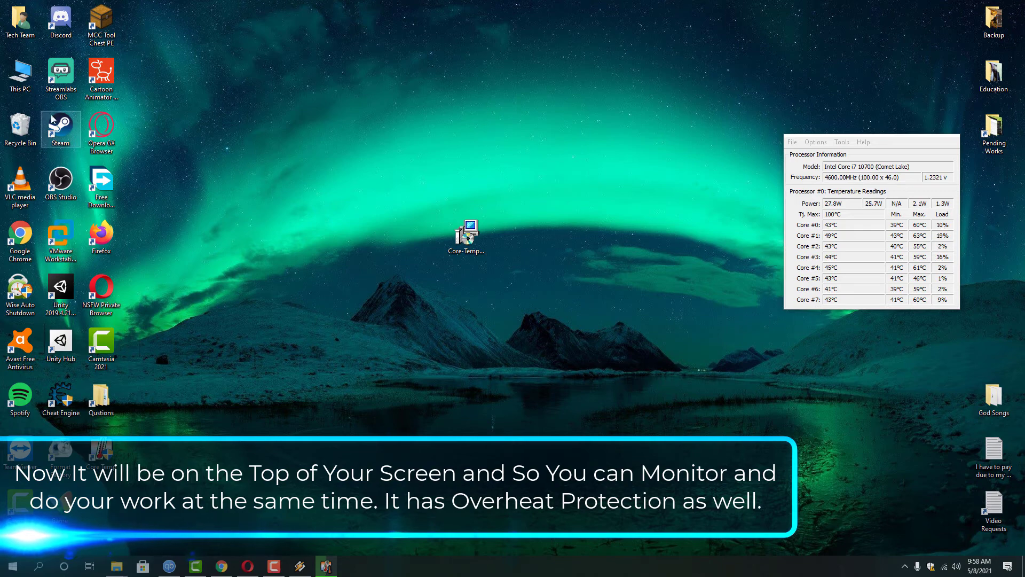
right_click(24, 93)
left_click(48, 100)
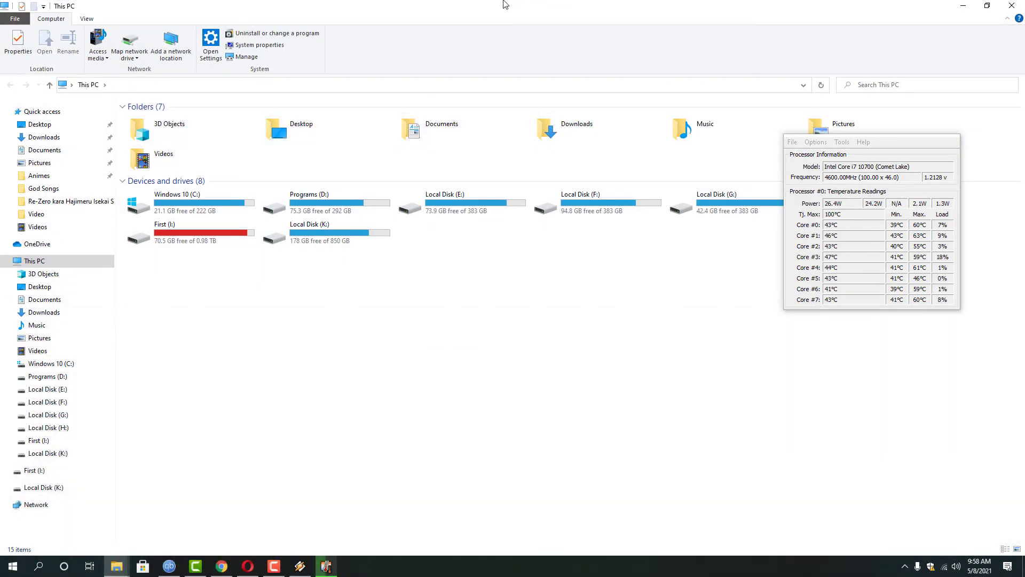
left_click_drag(494, 4, 547, 44)
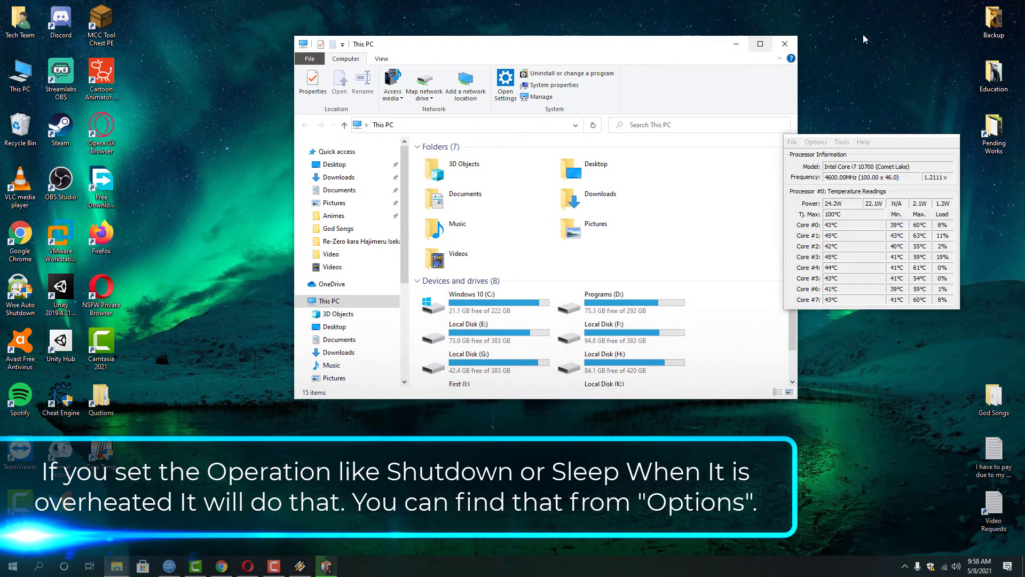
left_click(784, 44)
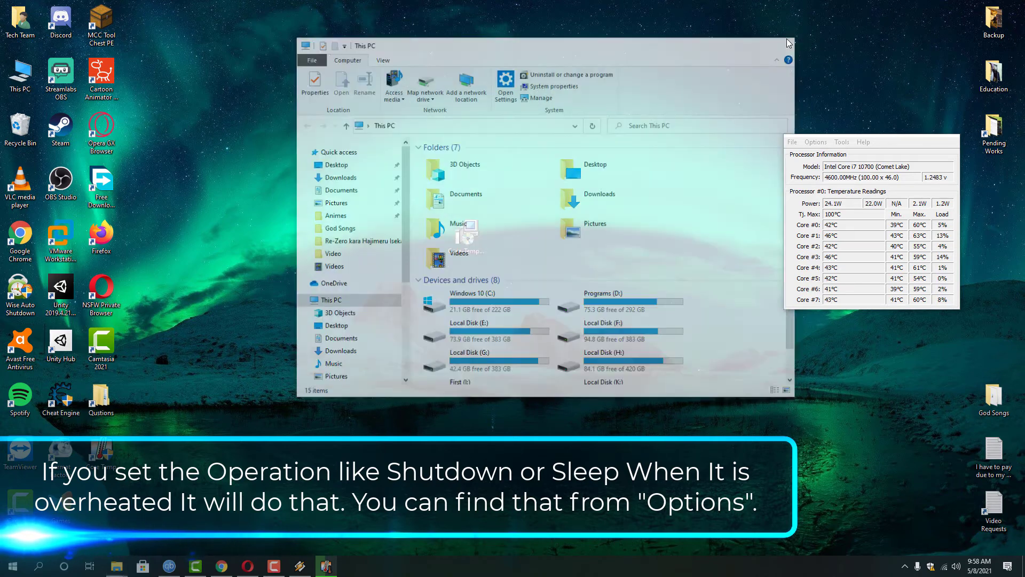
- Turn off MiniMode and enable overheat protection with the automatic setting and the shut down option that puts the system to sleep
left_click(816, 142)
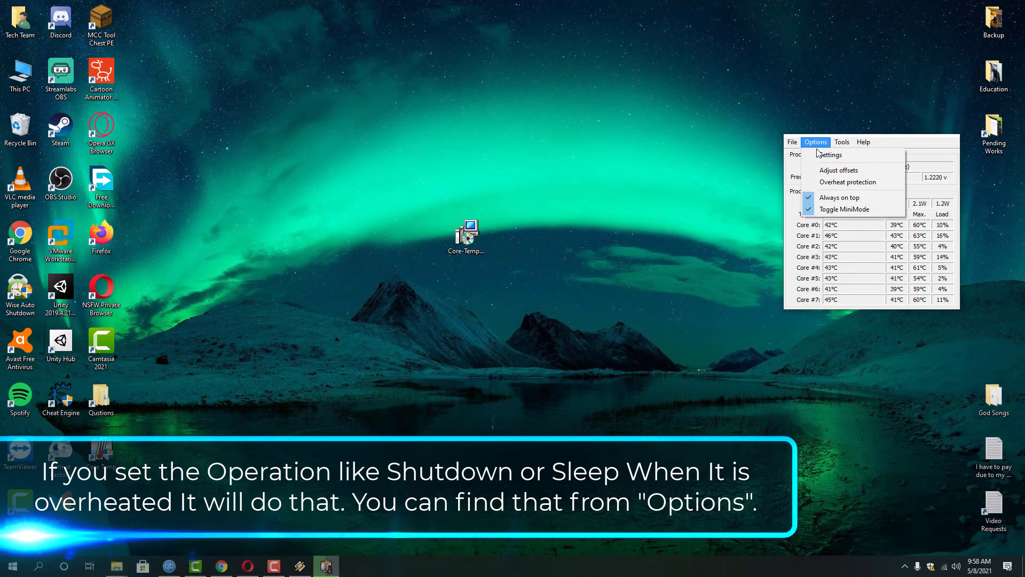
left_click(835, 210)
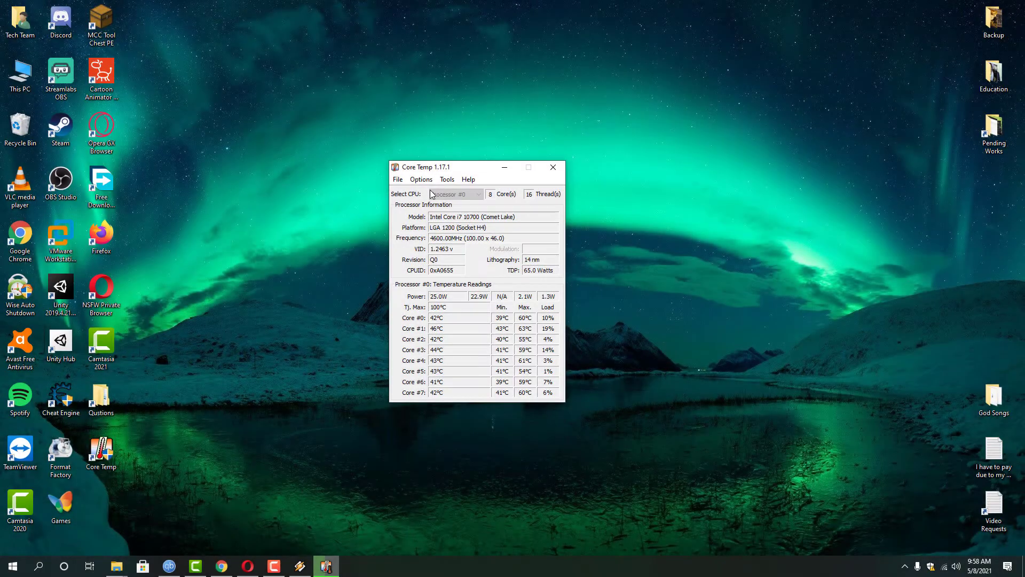
left_click(421, 180)
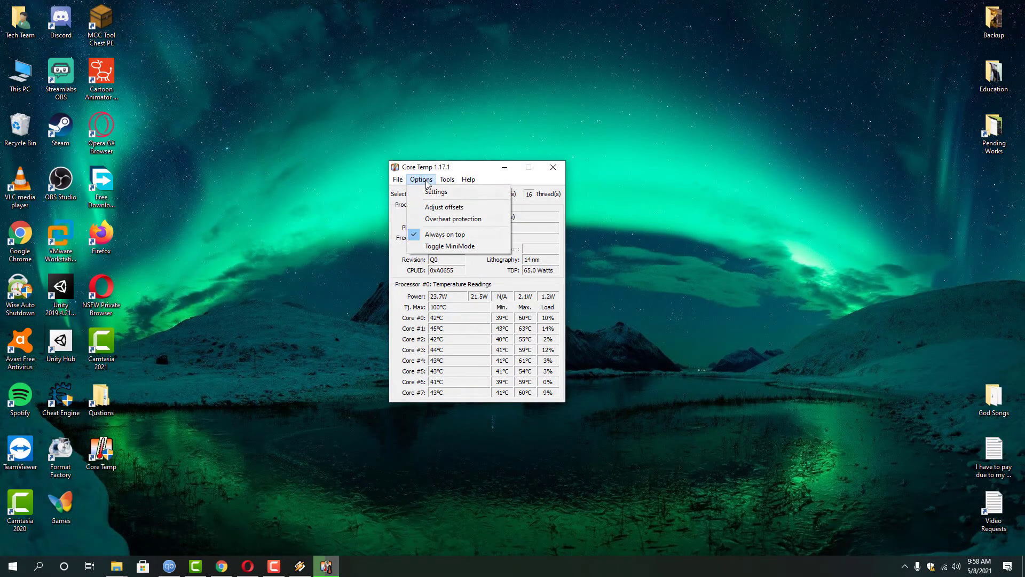
left_click(435, 218)
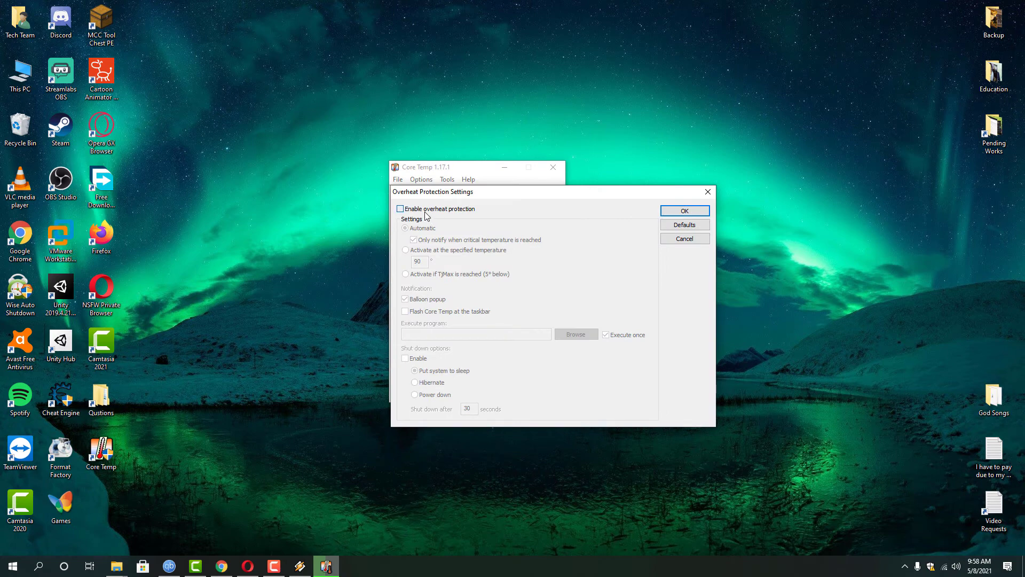
left_click(425, 212)
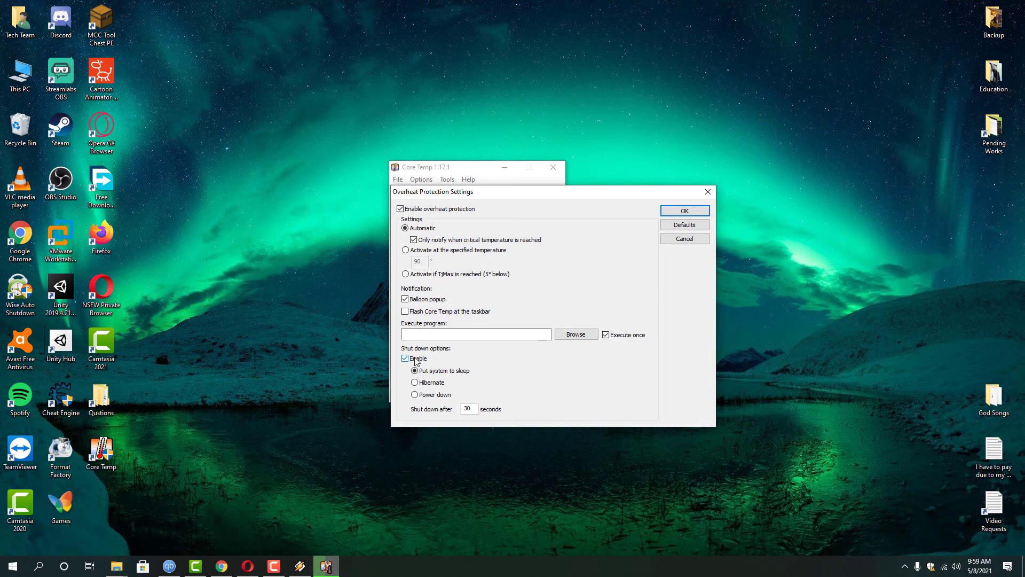
left_click(685, 211)
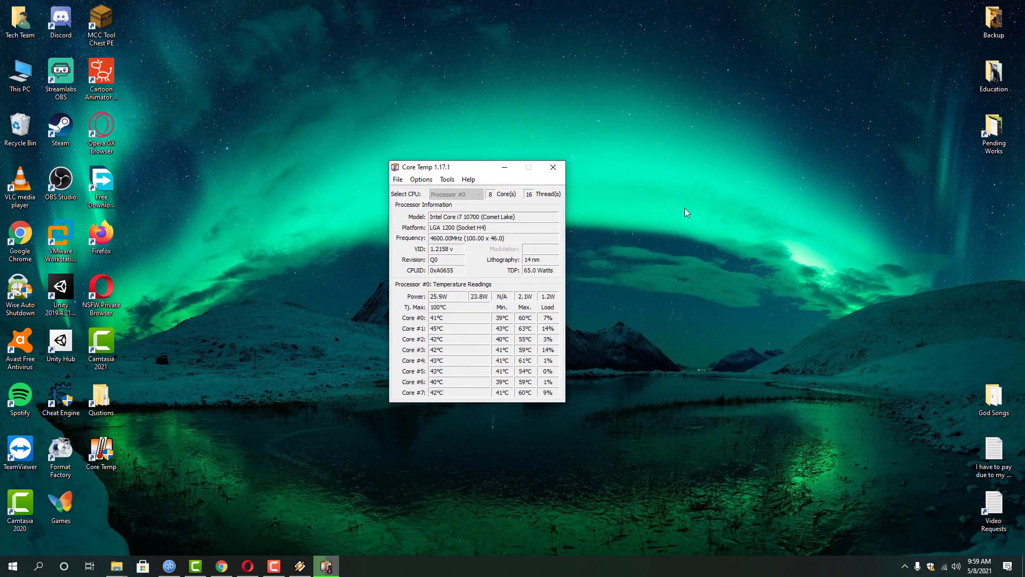
left_click(431, 181)
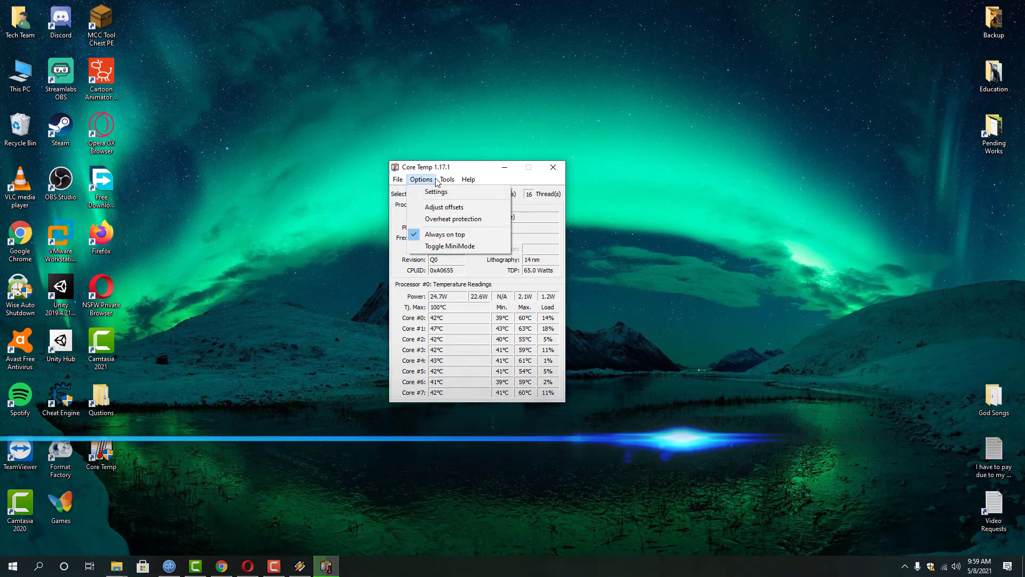
left_click(445, 180)
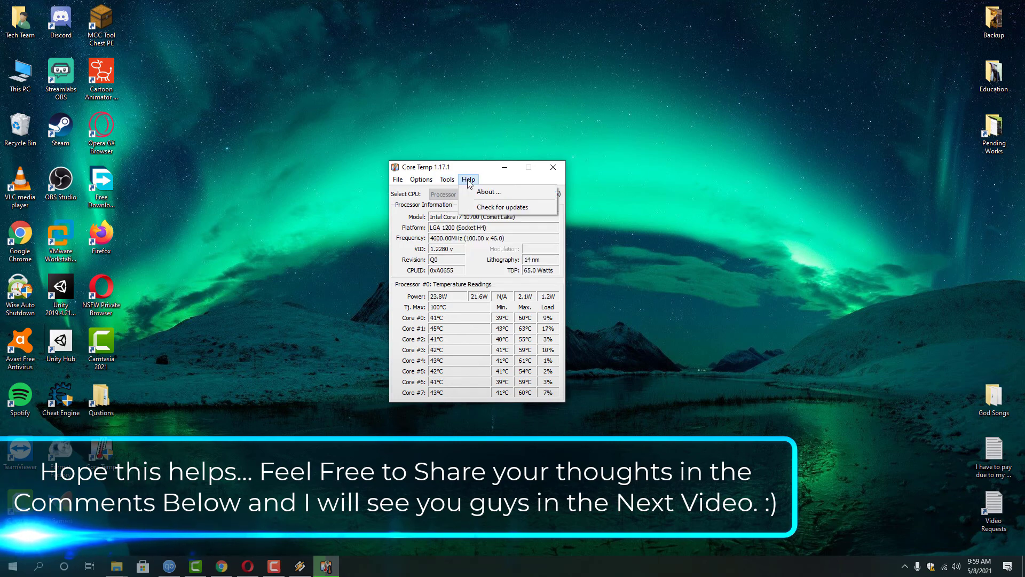
left_click(406, 193)
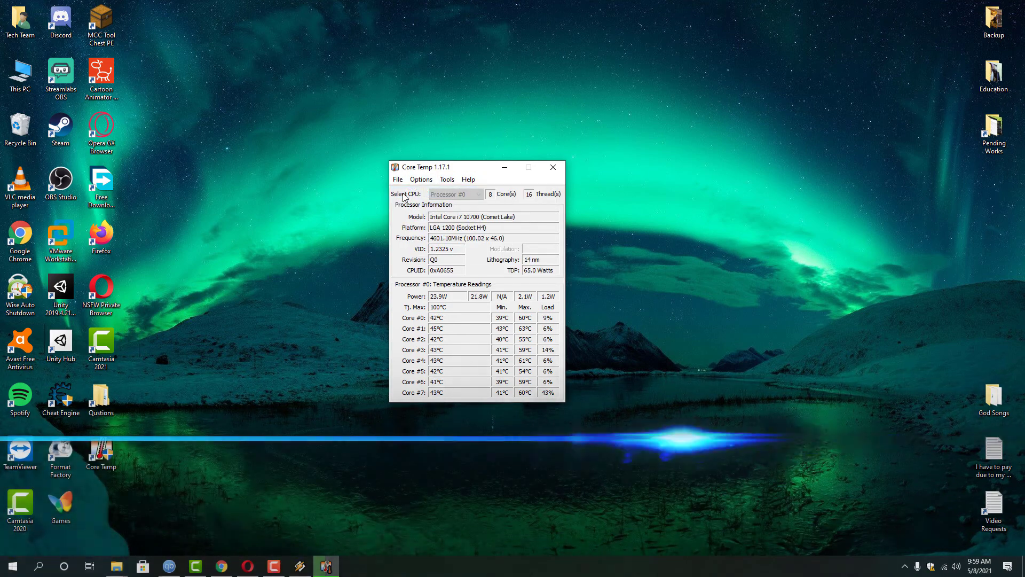